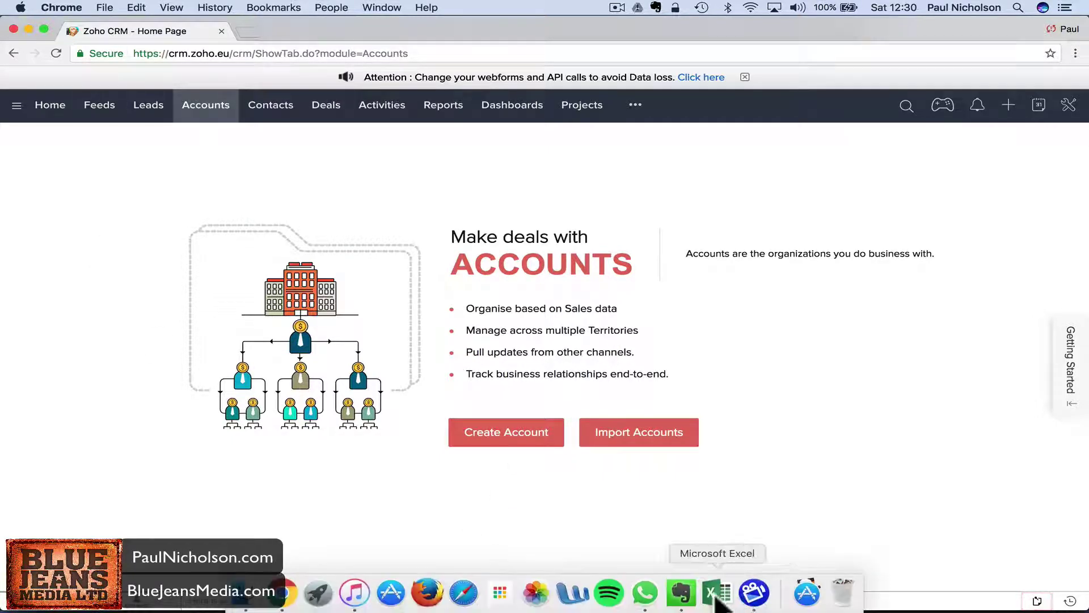
Step: Start an accounts import in Zoho CRM with us-500.csv from Downloads as the upload file
{"action": "left_click", "coordinate": [719, 593]}
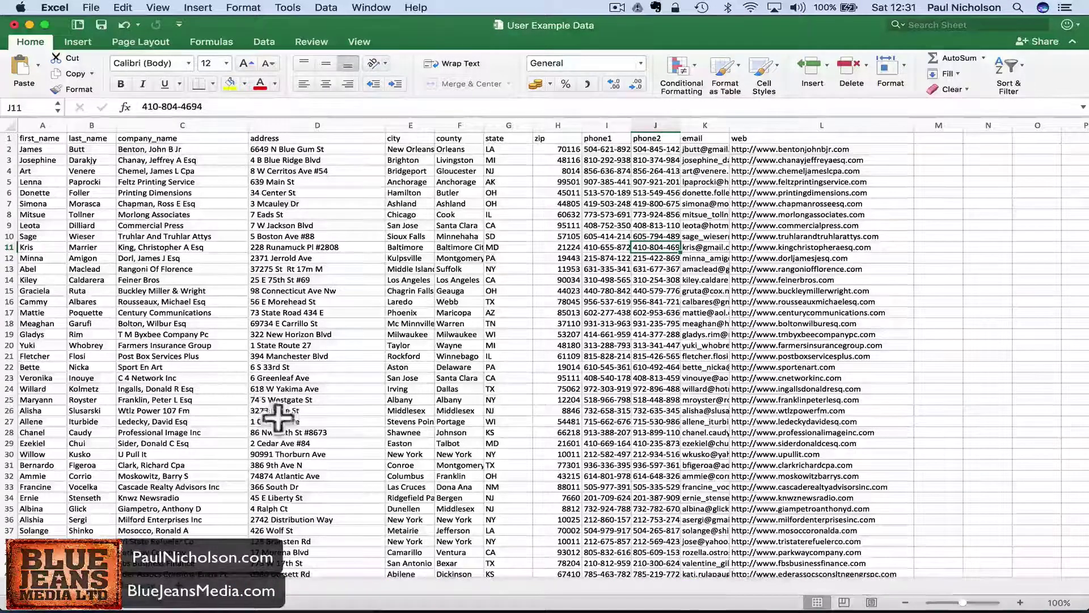
{"action": "left_click", "coordinate": [289, 595]}
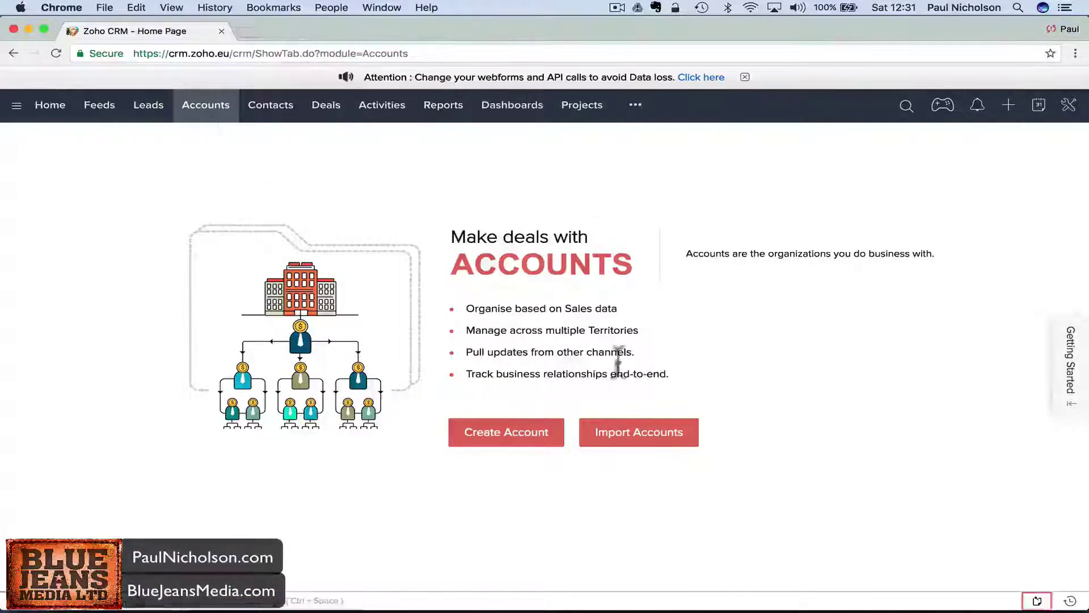
{"action": "left_click", "coordinate": [632, 434]}
{"action": "left_click", "coordinate": [74, 252]}
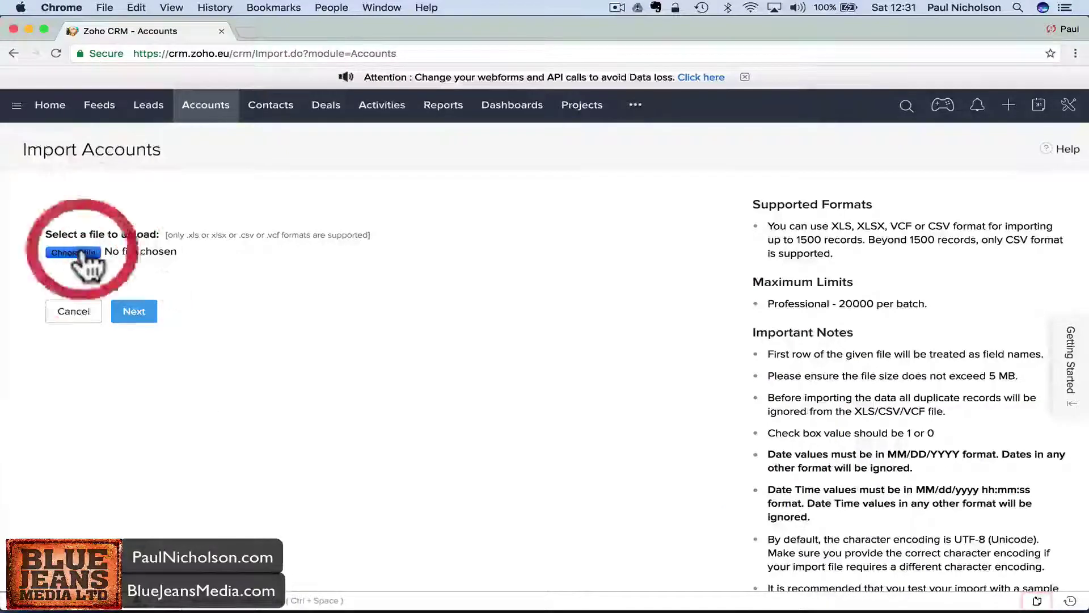
{"action": "scroll", "coordinate": [375, 210], "scroll_direction": "down", "scroll_amount": 10}
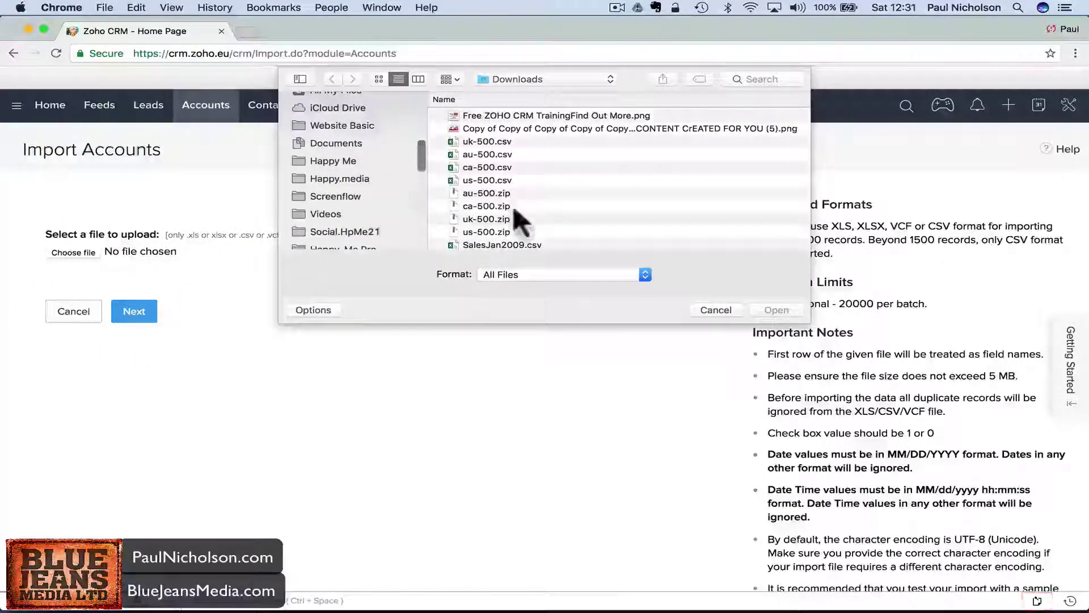
{"action": "left_click", "coordinate": [501, 180]}
{"action": "key", "text": "Return"}
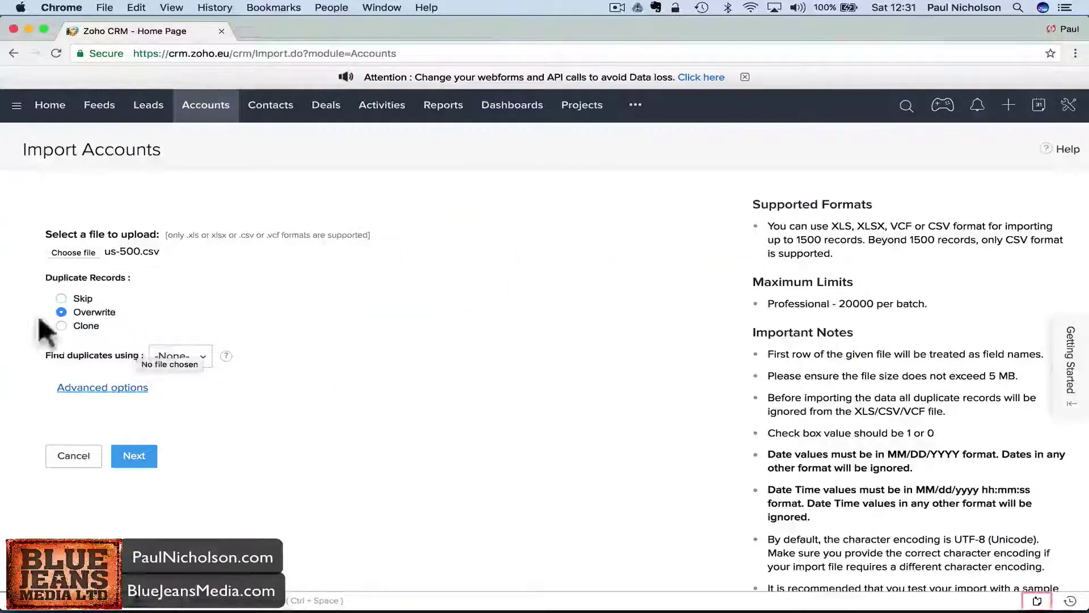
Step: Overwrite duplicate accounts matched by Account Name and accept the overwrite warning to continue
{"action": "left_click", "coordinate": [61, 312]}
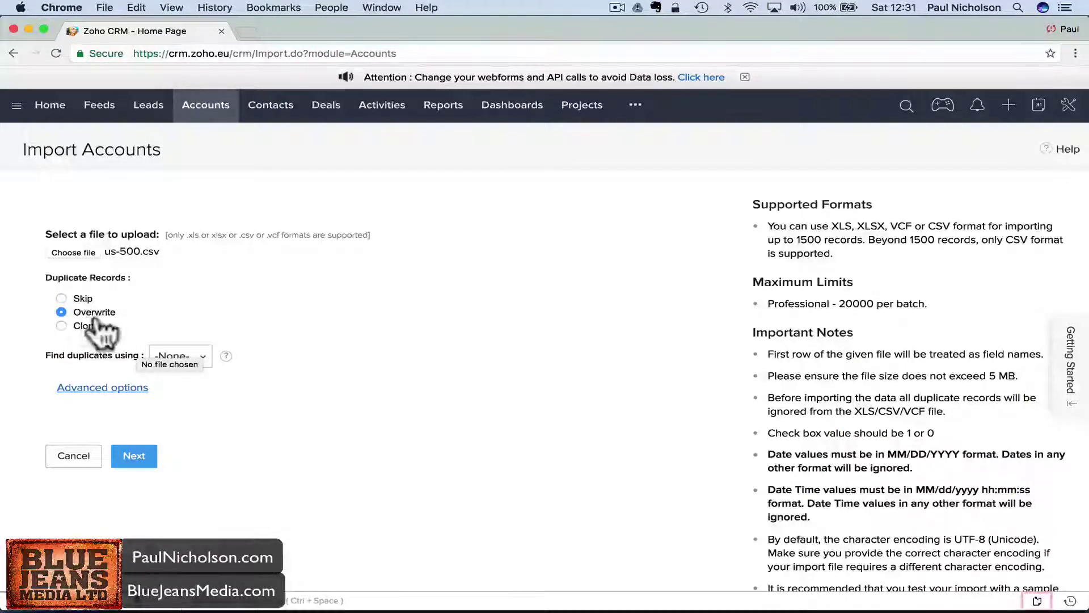
{"action": "left_click", "coordinate": [202, 357]}
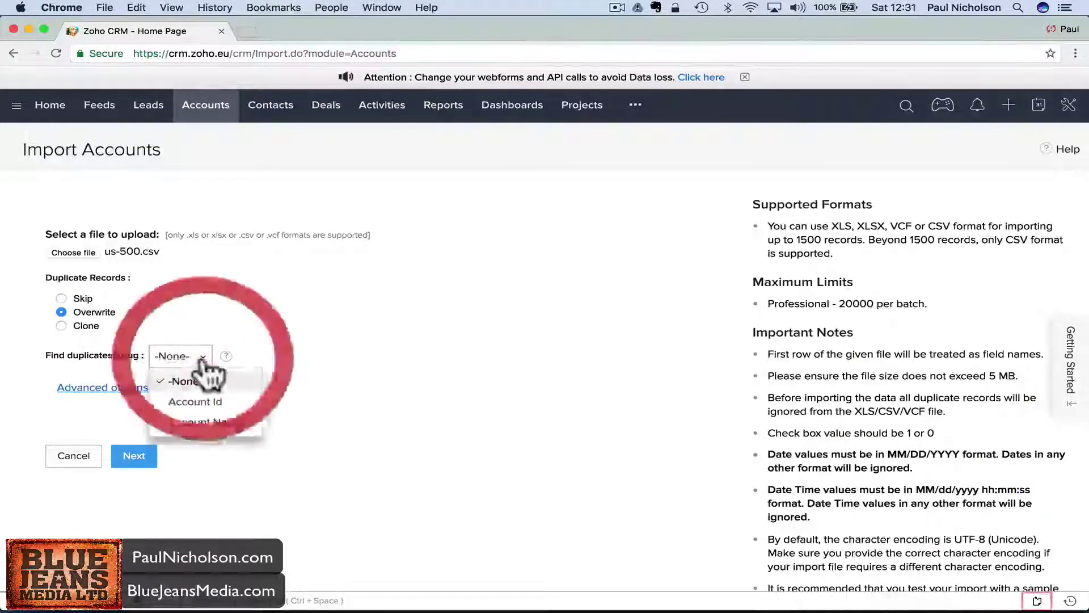
{"action": "left_click", "coordinate": [218, 422]}
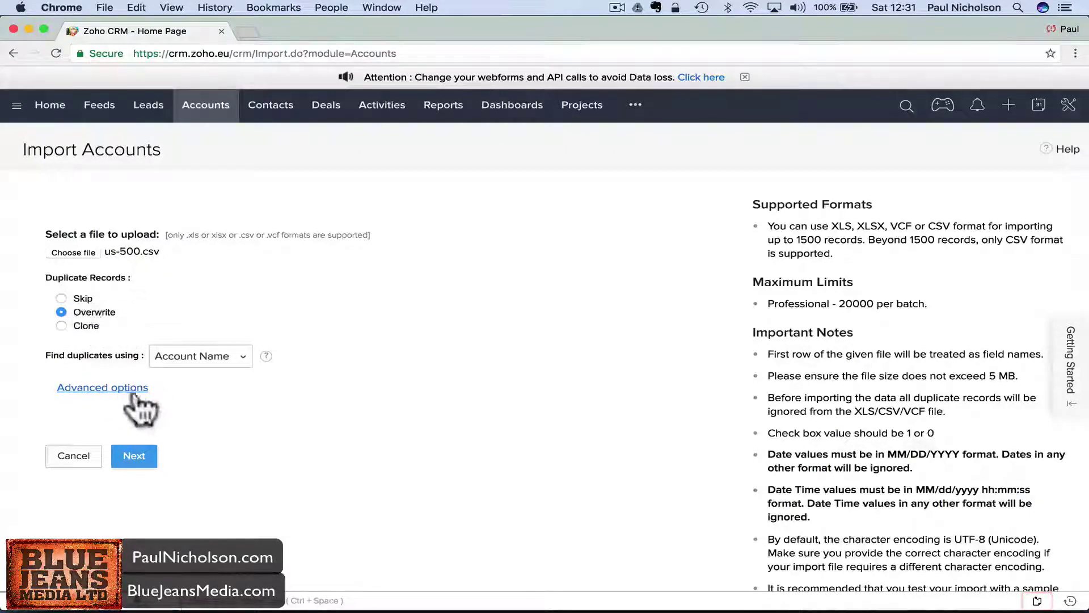
{"action": "left_click", "coordinate": [102, 388]}
{"action": "scroll", "coordinate": [154, 403], "scroll_direction": "down", "scroll_amount": 3}
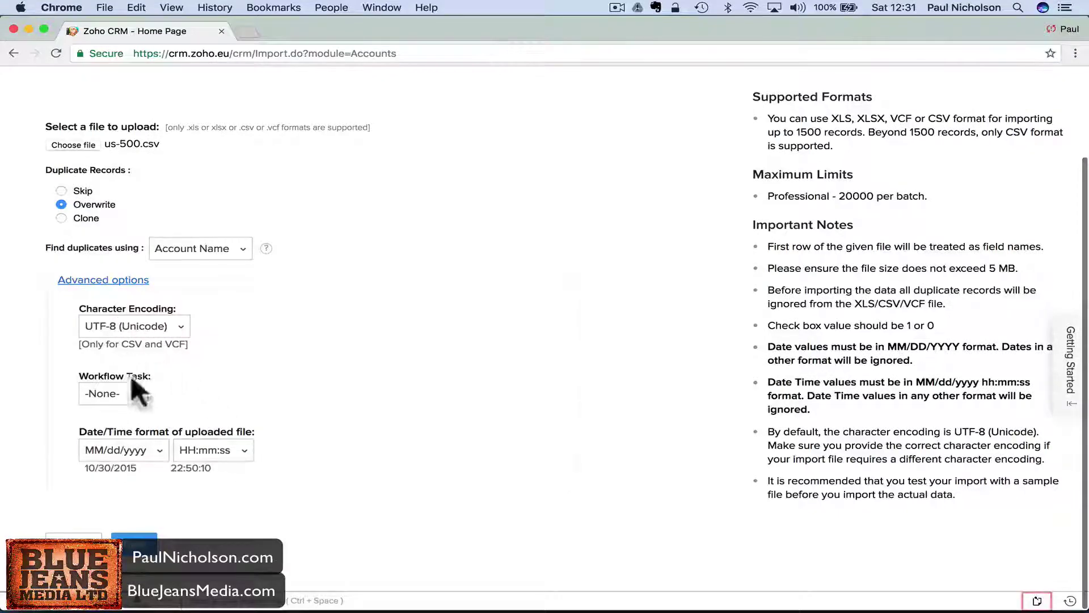
{"action": "left_click", "coordinate": [134, 542]}
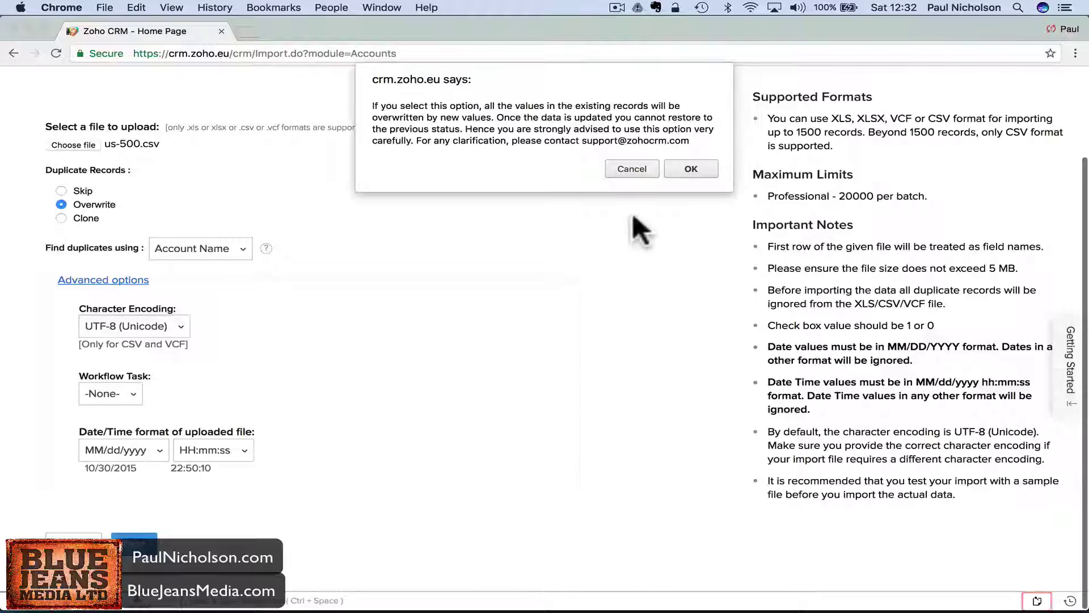
{"action": "left_click", "coordinate": [689, 169]}
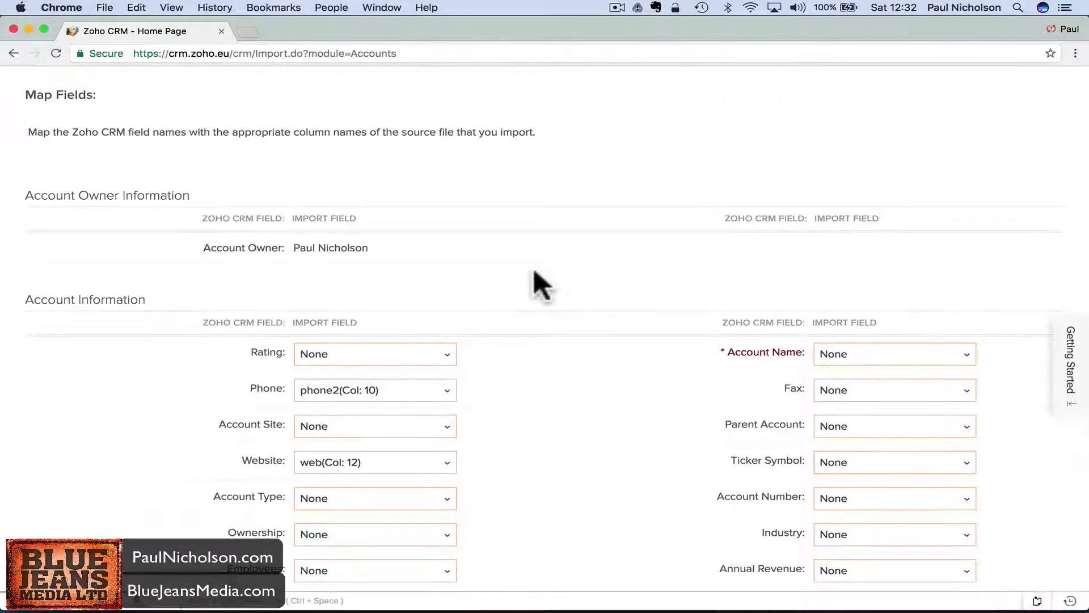
Step: Map Phone to phone1 (Col: 9), leave Account Site unmapped, and keep Website on web (Col: 12)
{"action": "scroll", "coordinate": [538, 284], "scroll_direction": "down", "scroll_amount": 4}
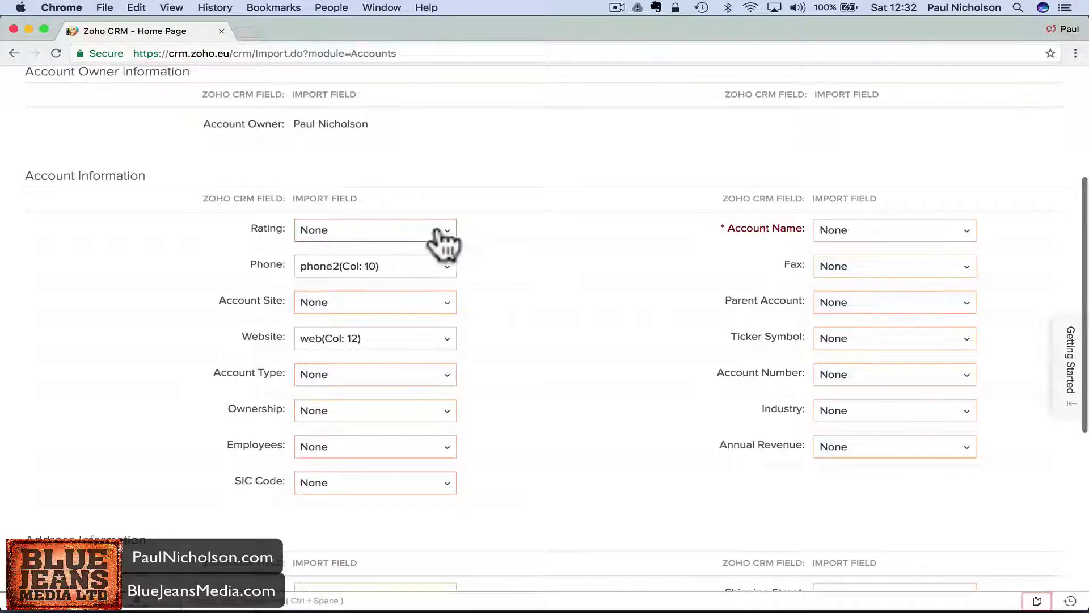
{"action": "left_click", "coordinate": [430, 267]}
{"action": "scroll", "coordinate": [419, 381], "scroll_direction": "down", "scroll_amount": 3}
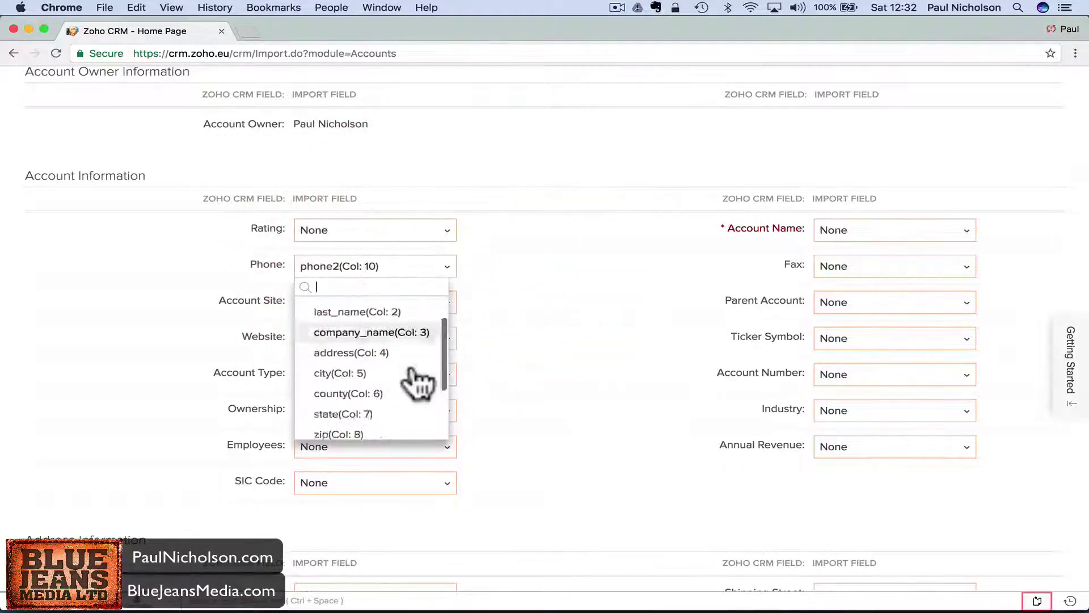
{"action": "scroll", "coordinate": [413, 372], "scroll_direction": "down", "scroll_amount": 1}
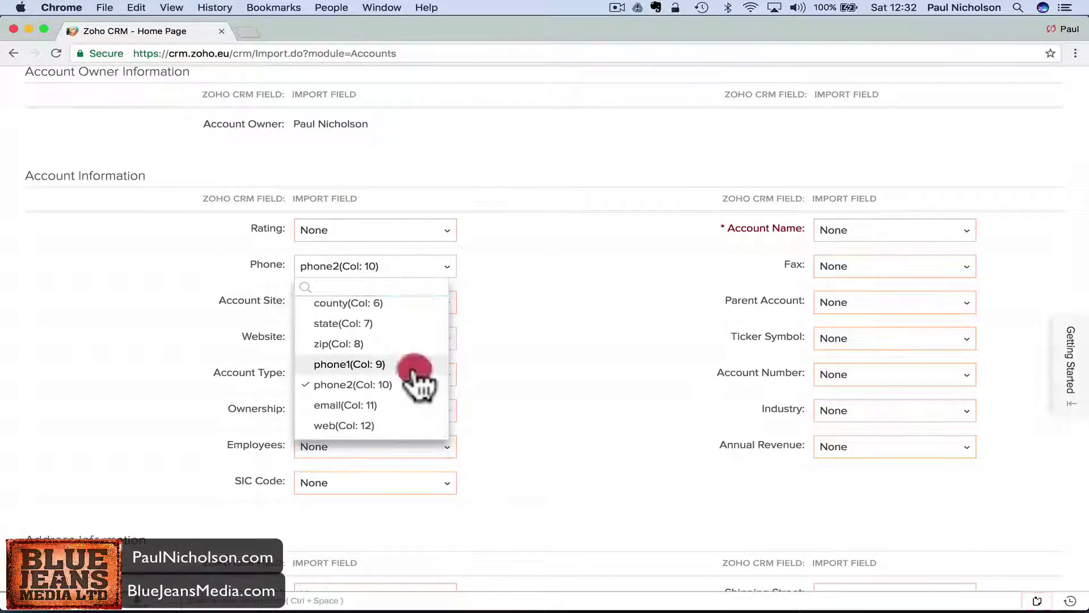
{"action": "left_click", "coordinate": [414, 366]}
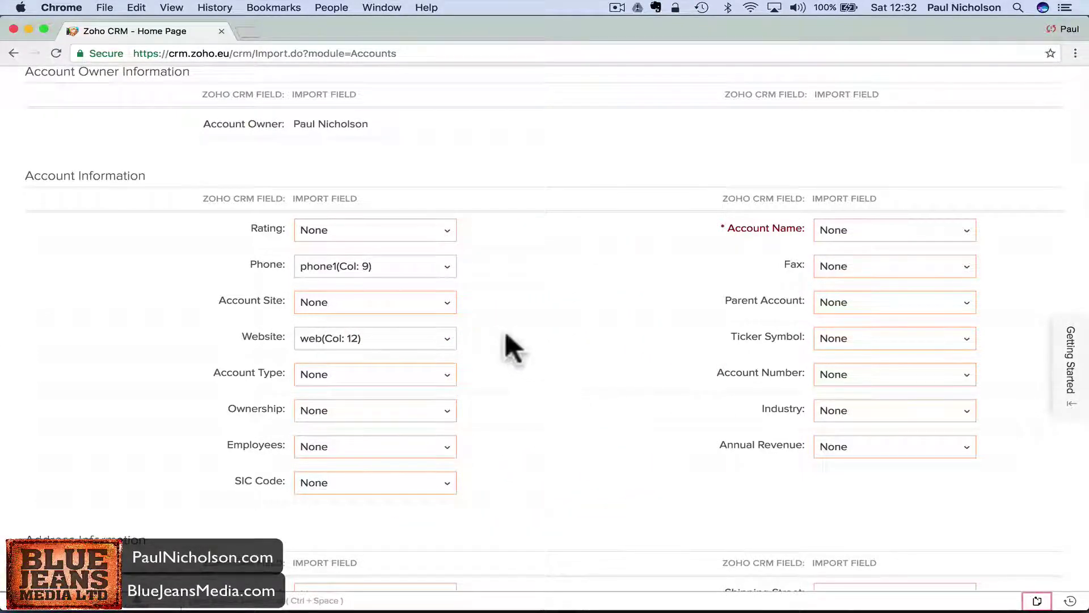
{"action": "left_click", "coordinate": [450, 309]}
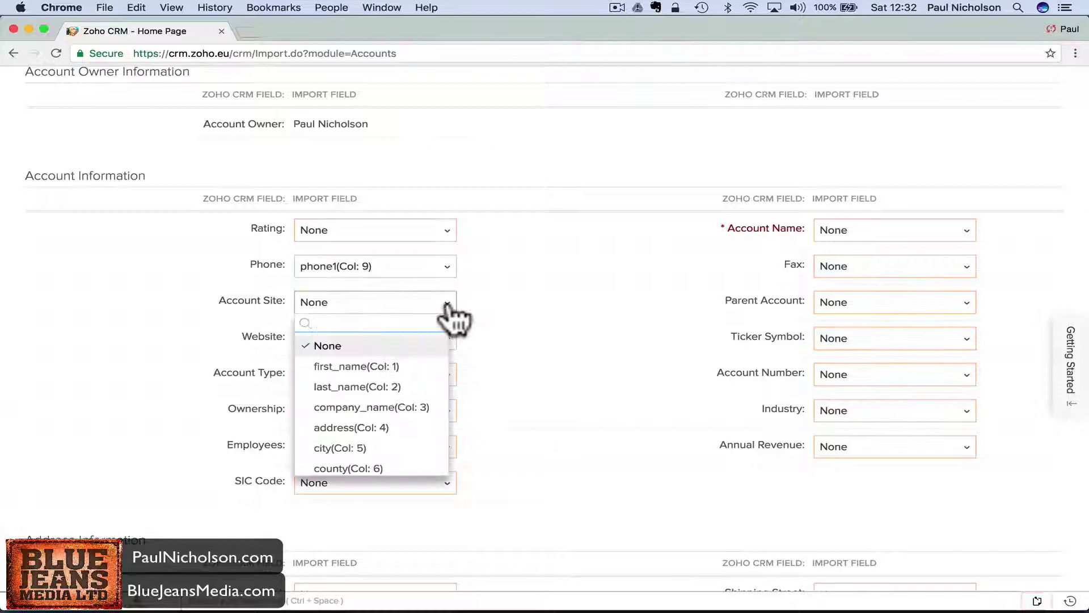
{"action": "left_click", "coordinate": [456, 308]}
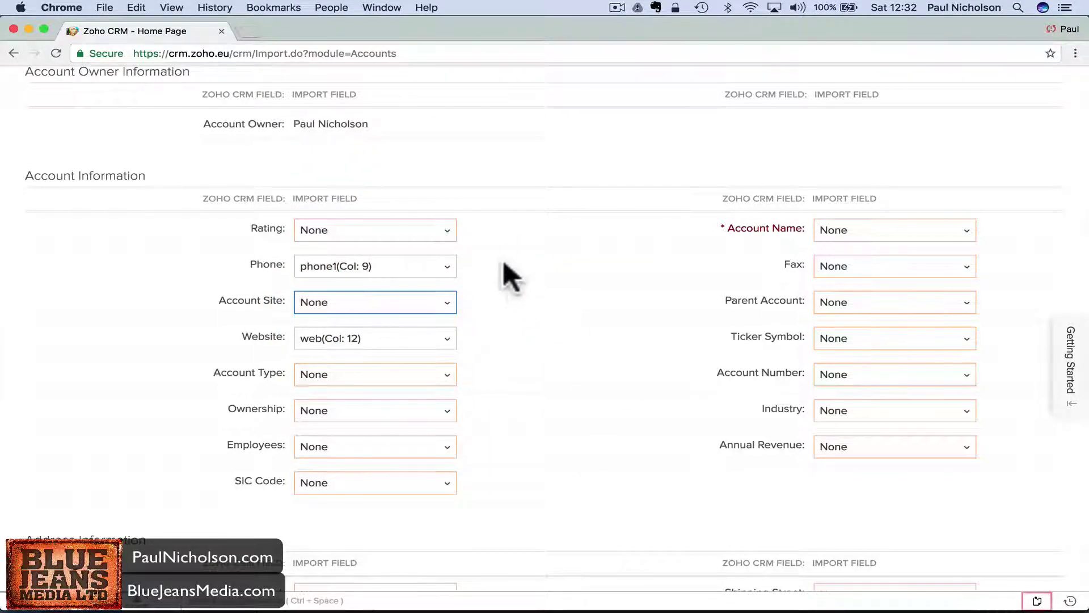
{"action": "left_click", "coordinate": [422, 341]}
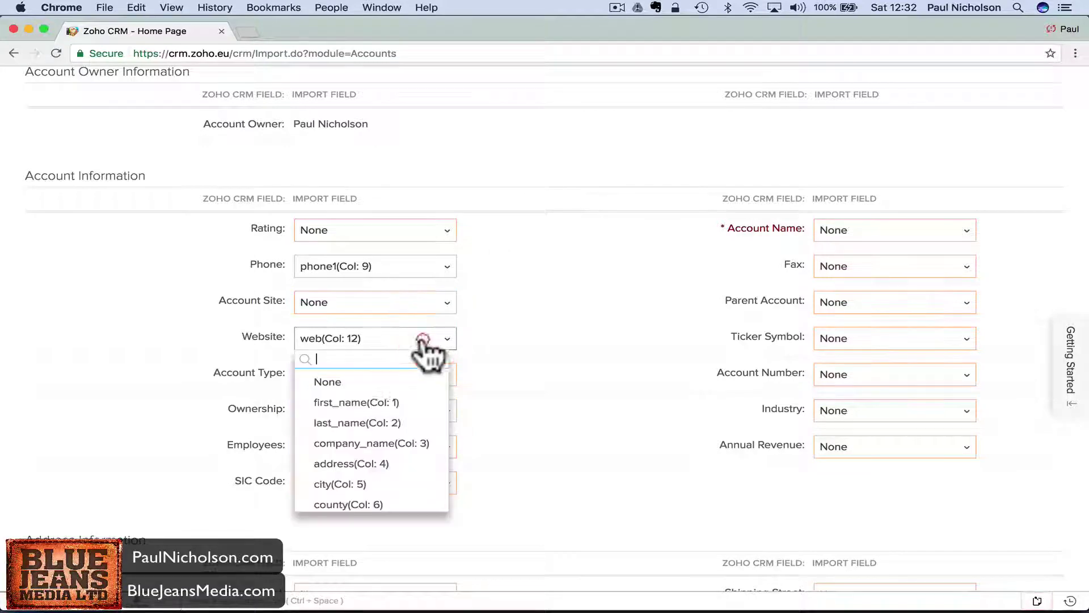
{"action": "scroll", "coordinate": [418, 468], "scroll_direction": "down", "scroll_amount": 3}
{"action": "left_click", "coordinate": [391, 499]}
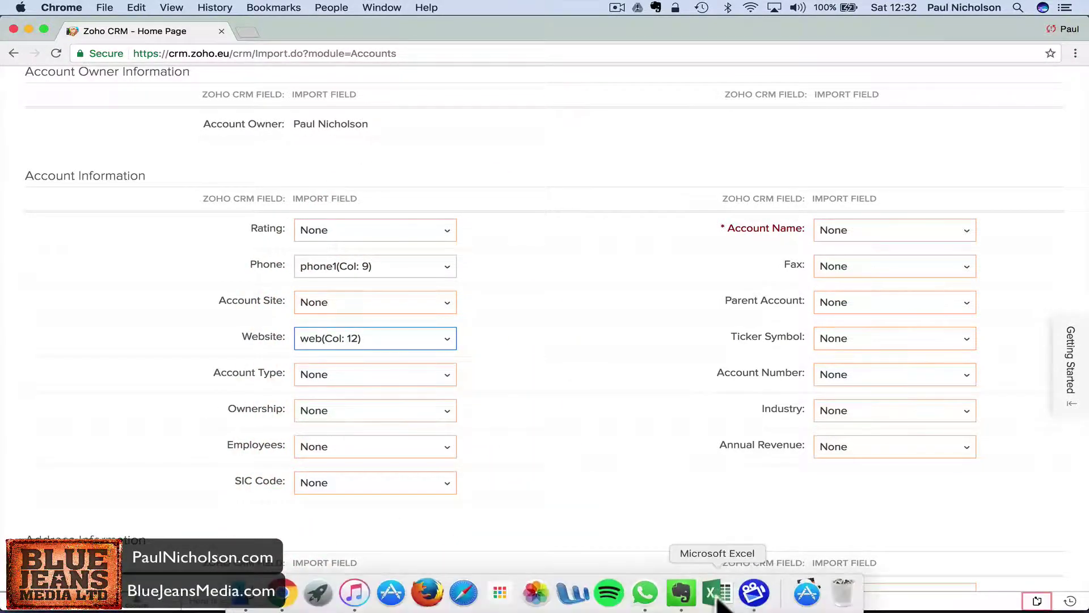
Step: Bring the User Example Data workbook in Excel to the front to check its columns
{"action": "left_click", "coordinate": [718, 600]}
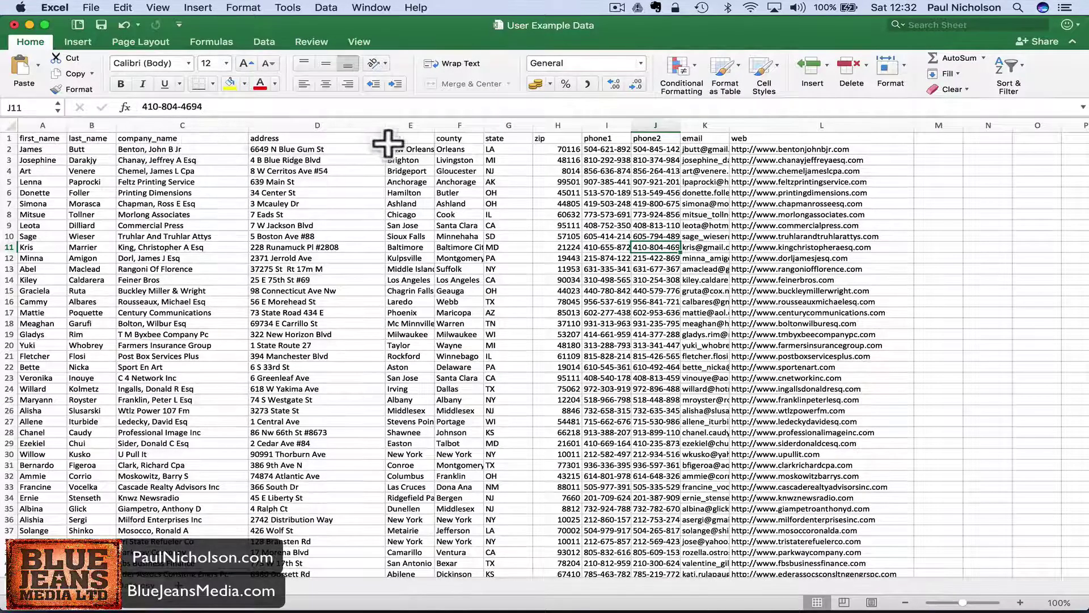
Step: Back in the CRM mapping, map Account Name to the company_name column
{"action": "mouse_move", "coordinate": [306, 609]}
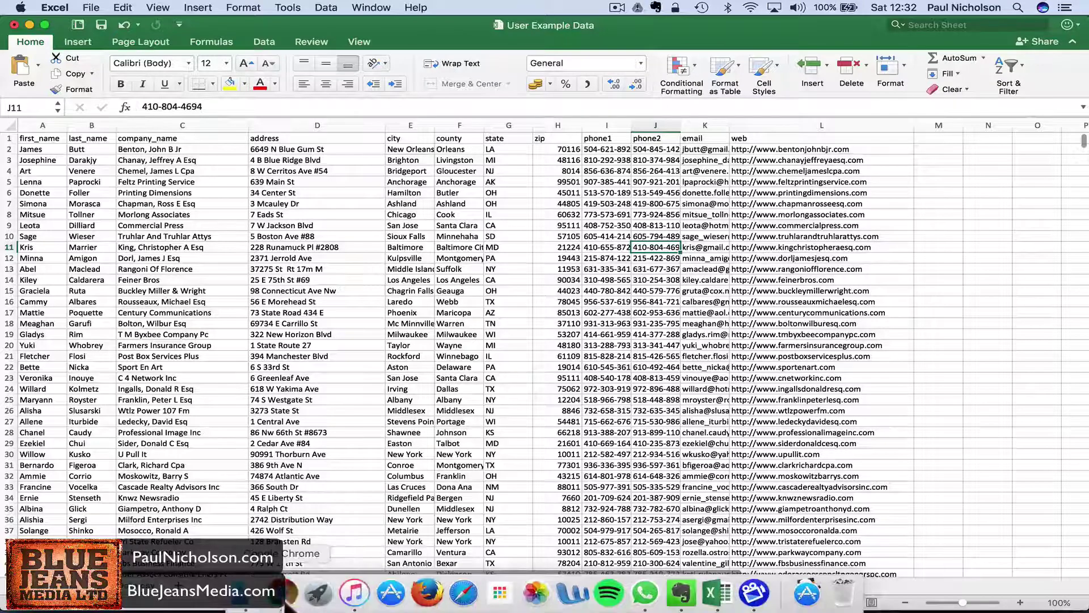
{"action": "left_click", "coordinate": [288, 593]}
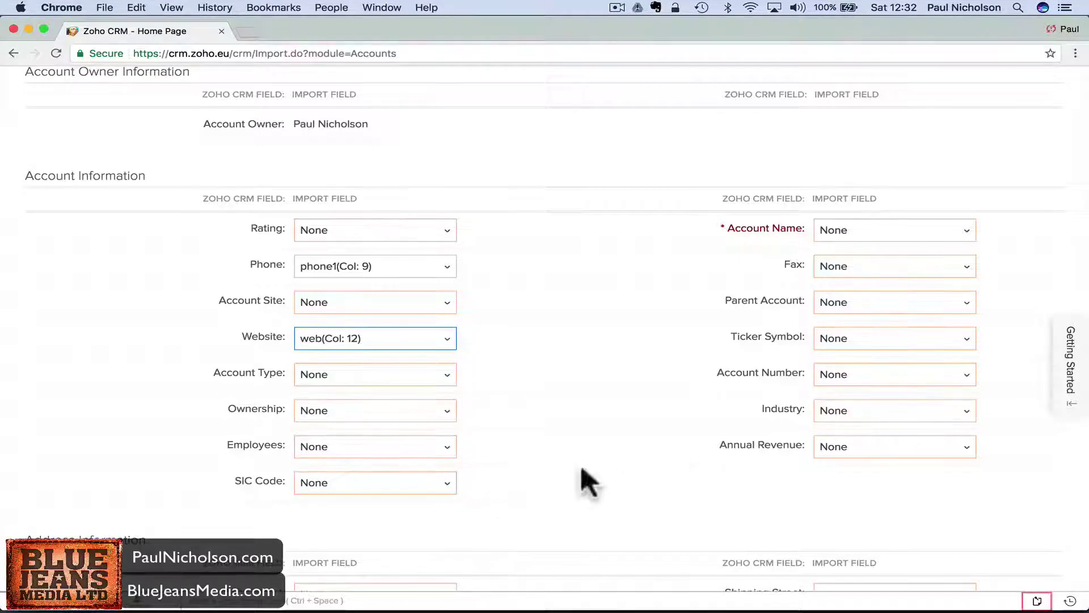
{"action": "left_click", "coordinate": [895, 233]}
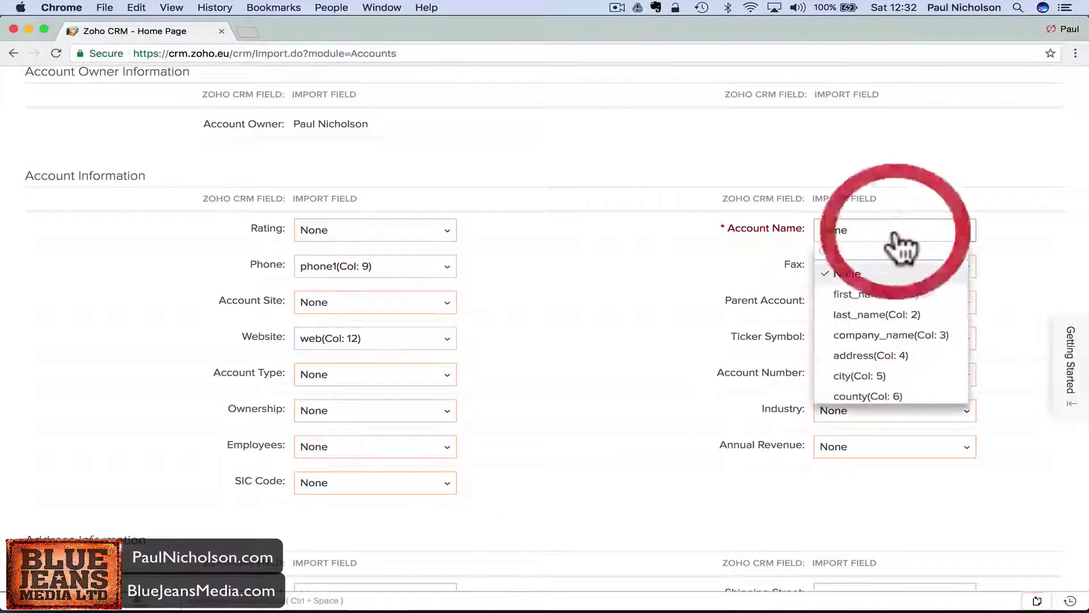
{"action": "left_click", "coordinate": [891, 335]}
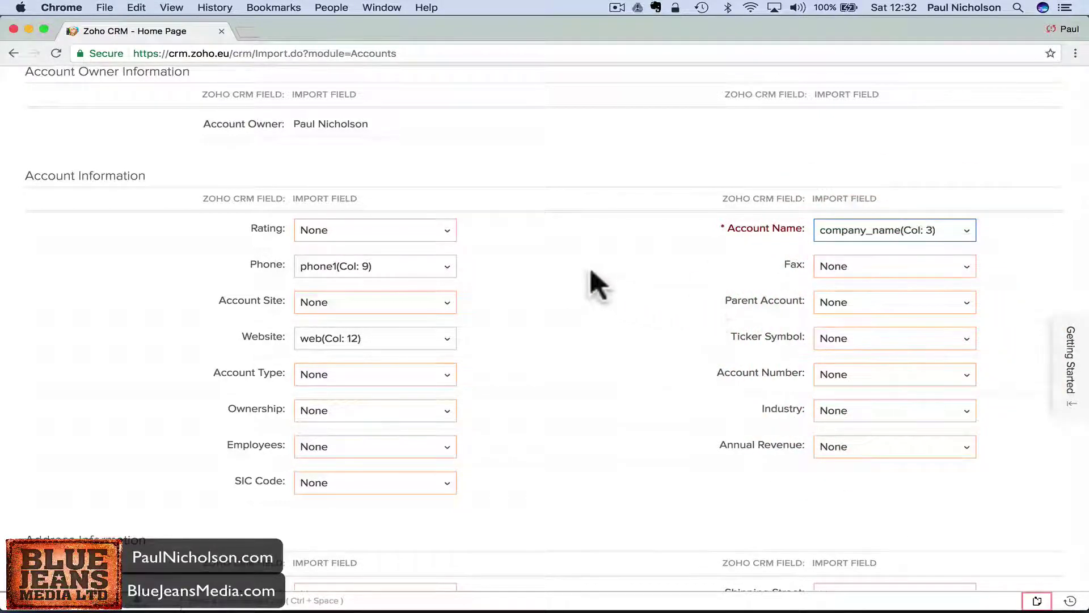
Step: Map Billing Street to address (Col: 4) and Billing Code to zip (Col: 8)
{"action": "scroll", "coordinate": [661, 278], "scroll_direction": "down", "scroll_amount": 2}
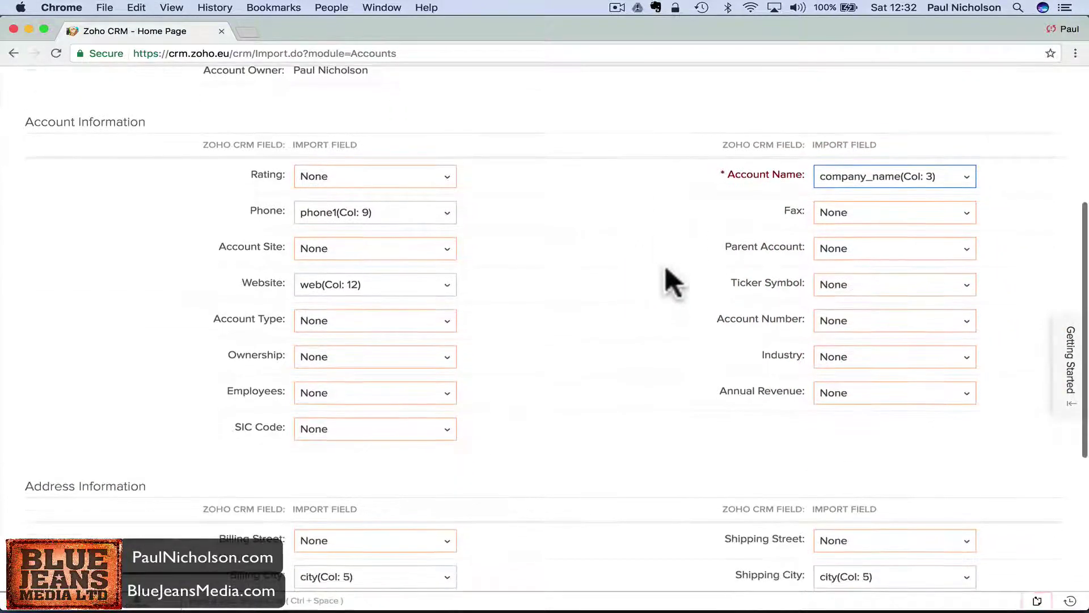
{"action": "scroll", "coordinate": [796, 284], "scroll_direction": "down", "scroll_amount": 2}
{"action": "scroll", "coordinate": [795, 284], "scroll_direction": "down", "scroll_amount": 8}
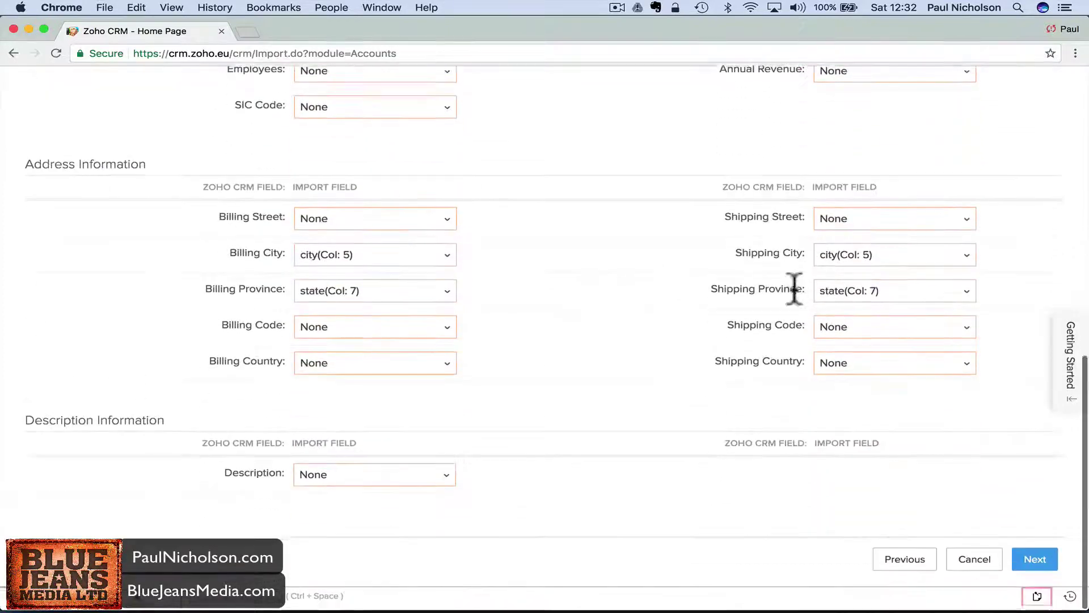
{"action": "left_click", "coordinate": [448, 224]}
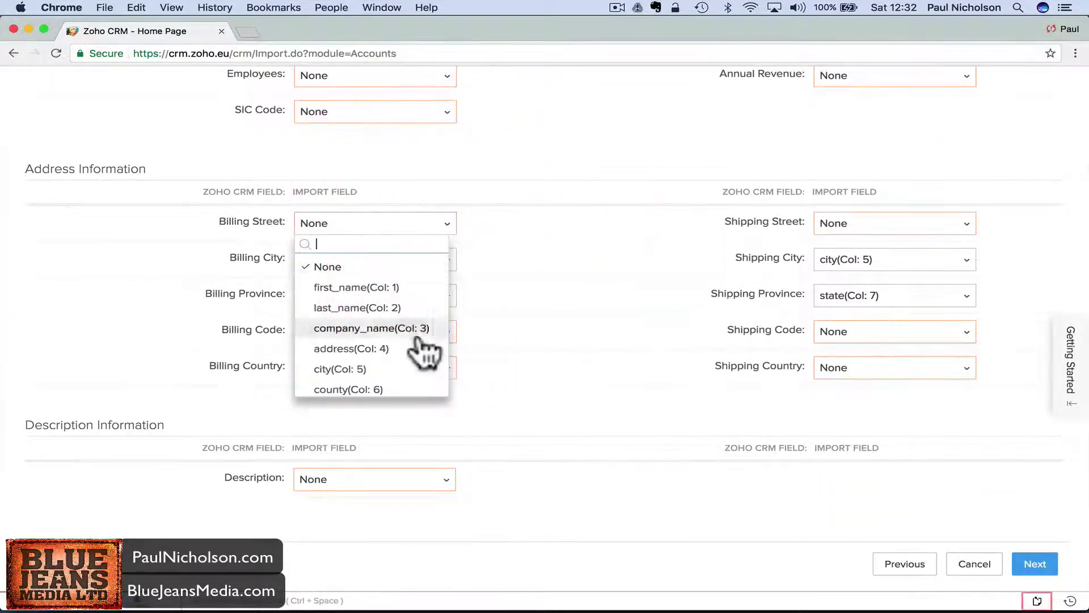
{"action": "left_click", "coordinate": [400, 349]}
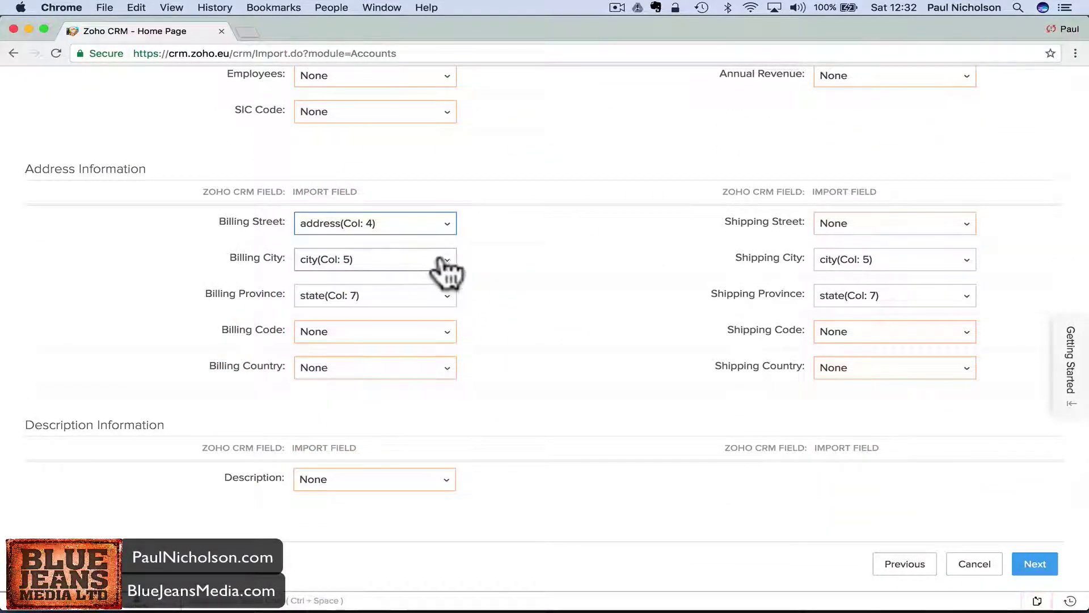
{"action": "left_click", "coordinate": [447, 331]}
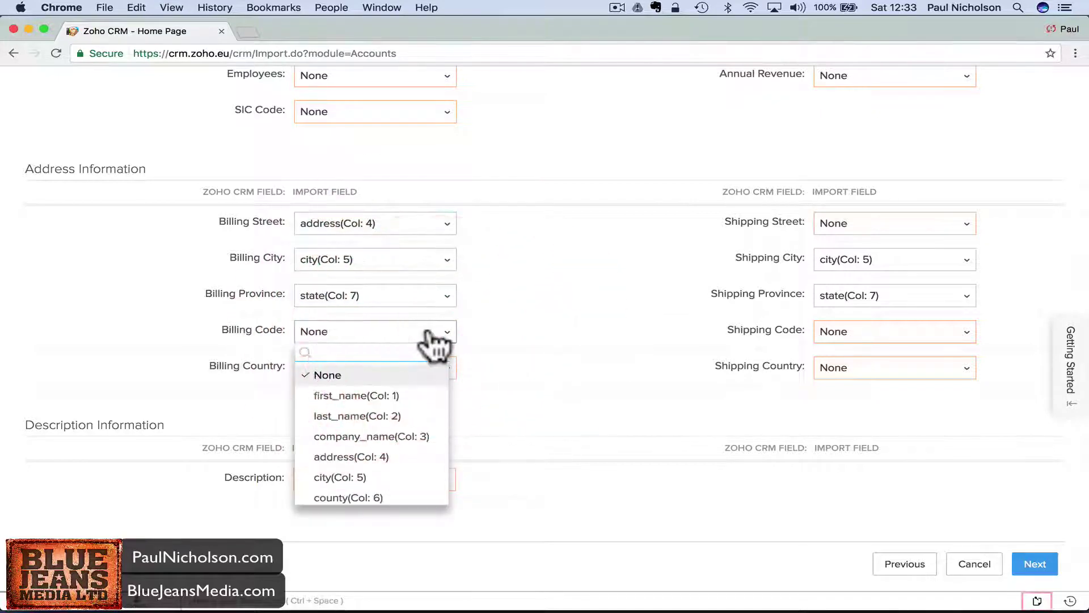
{"action": "scroll", "coordinate": [413, 431], "scroll_direction": "down", "scroll_amount": 3}
{"action": "scroll", "coordinate": [408, 445], "scroll_direction": "down", "scroll_amount": 1}
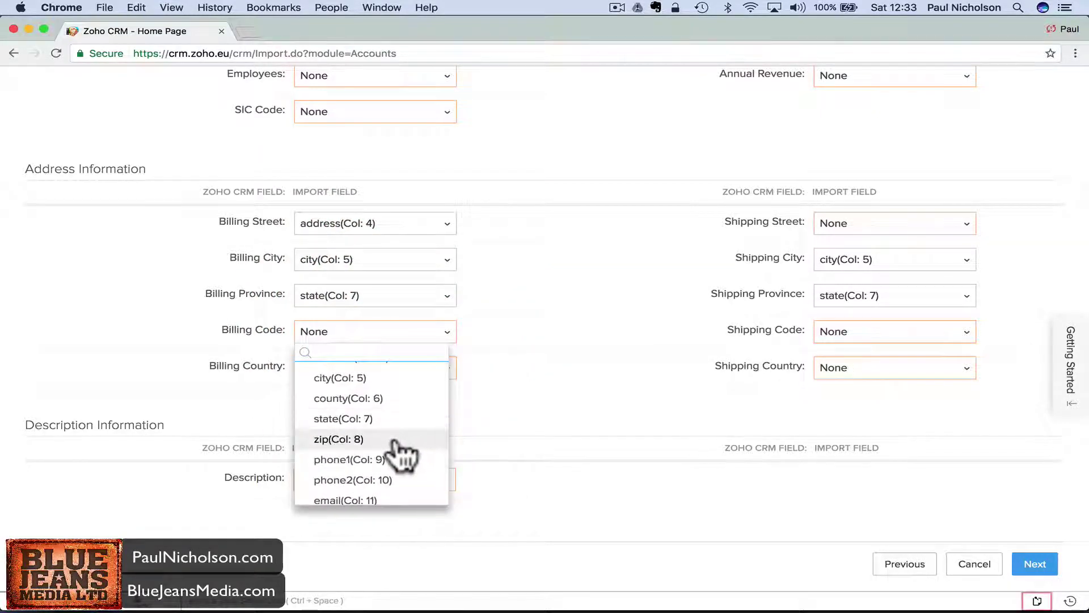
{"action": "left_click", "coordinate": [537, 398]}
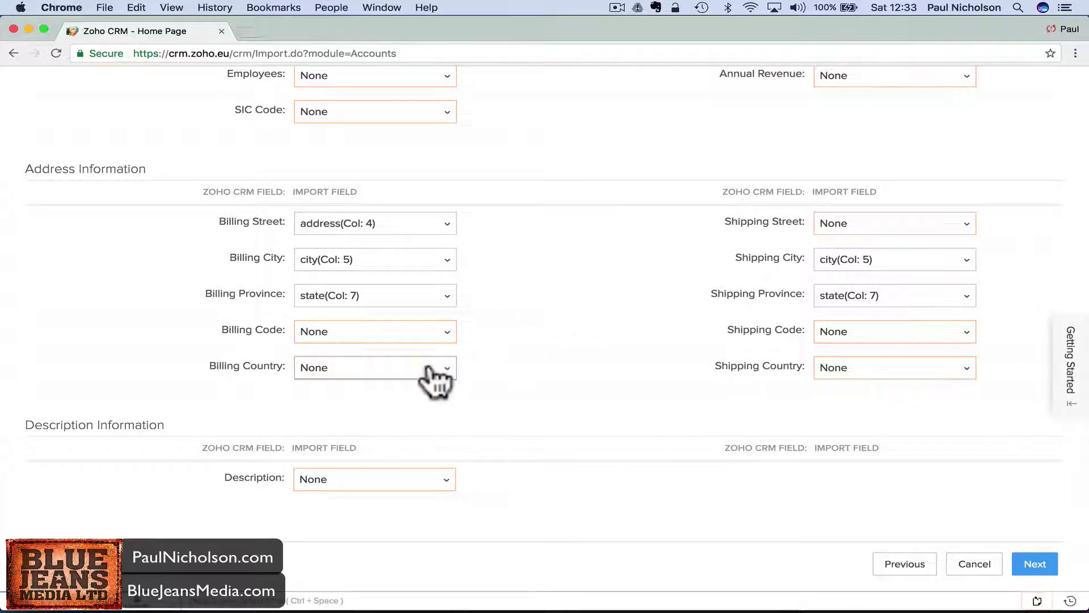
{"action": "left_click", "coordinate": [447, 330]}
{"action": "scroll", "coordinate": [445, 391], "scroll_direction": "down", "scroll_amount": 3}
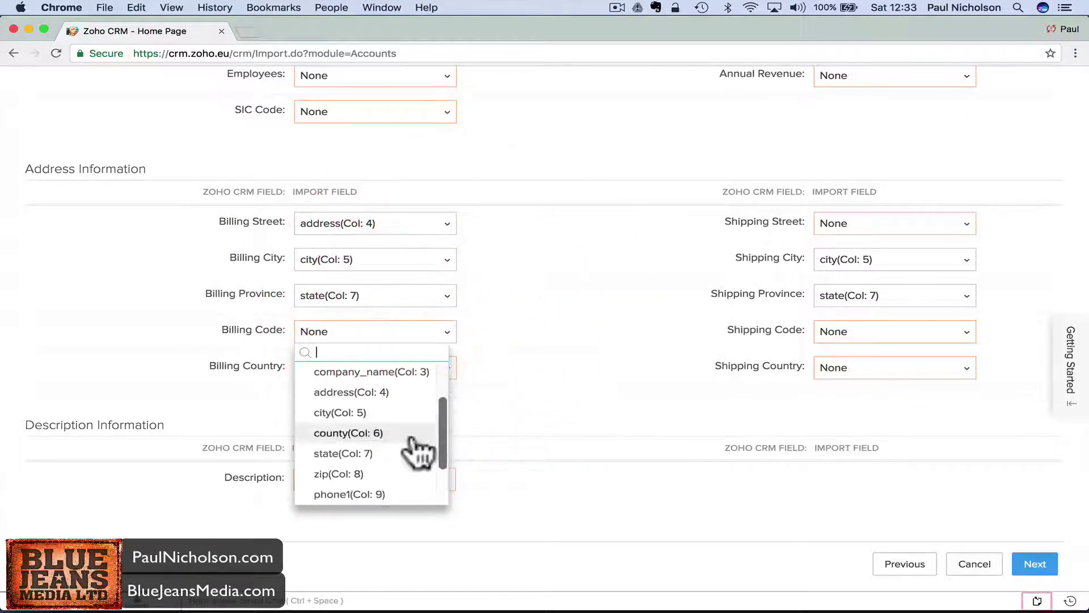
{"action": "left_click", "coordinate": [392, 481]}
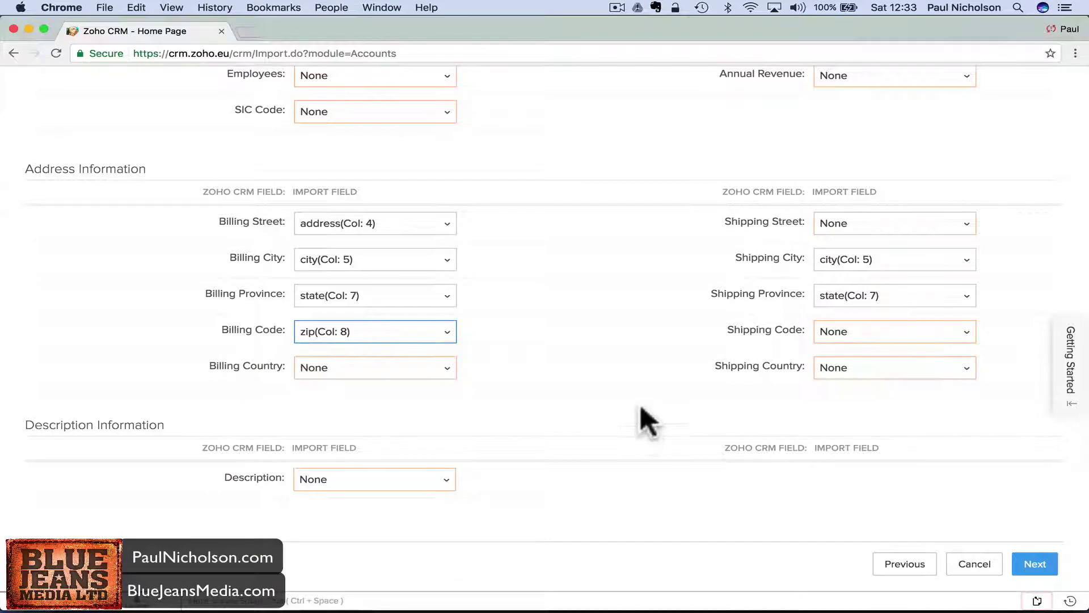
{"action": "scroll", "coordinate": [644, 418], "scroll_direction": "down", "scroll_amount": 2}
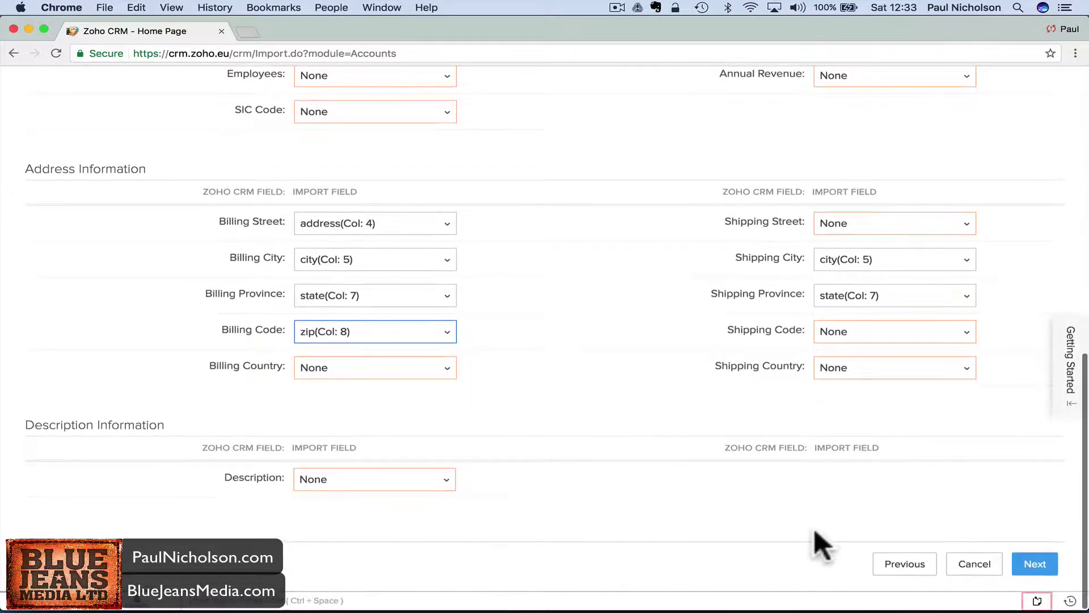
Step: Confirm the account mapping and import us-500.csv as 500 new accounts
{"action": "left_click", "coordinate": [1034, 563]}
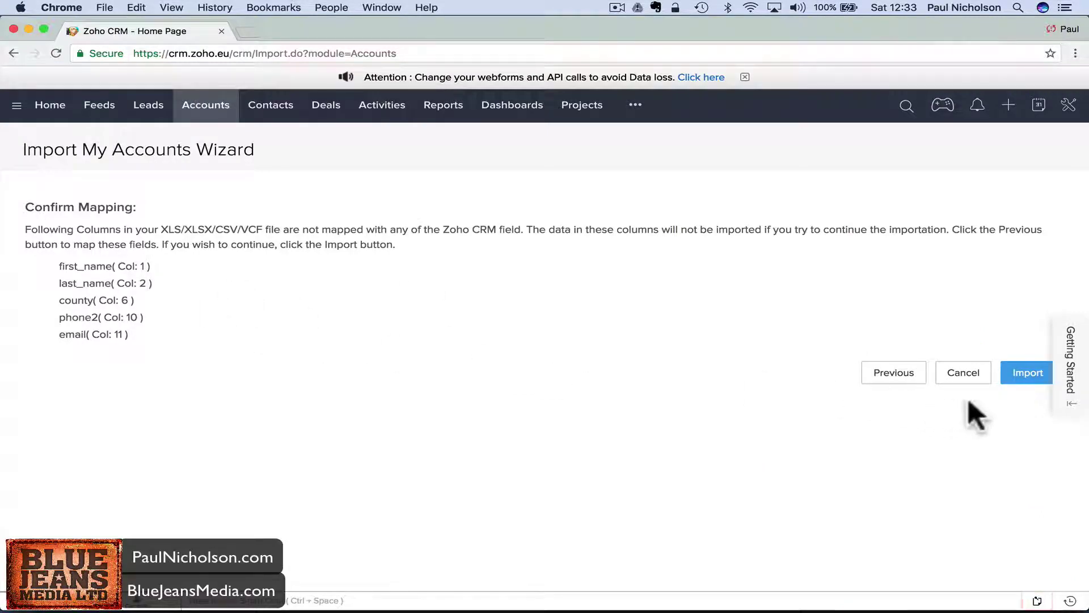
{"action": "left_click", "coordinate": [1016, 374]}
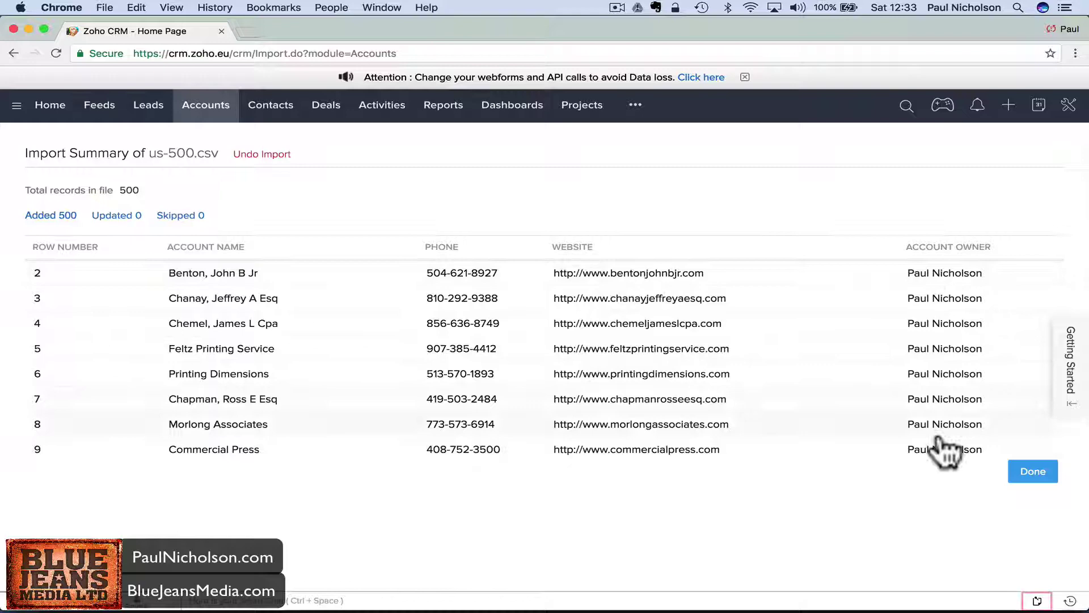
Step: Close the import summary and list 50 accounts per page
{"action": "left_click", "coordinate": [1019, 479]}
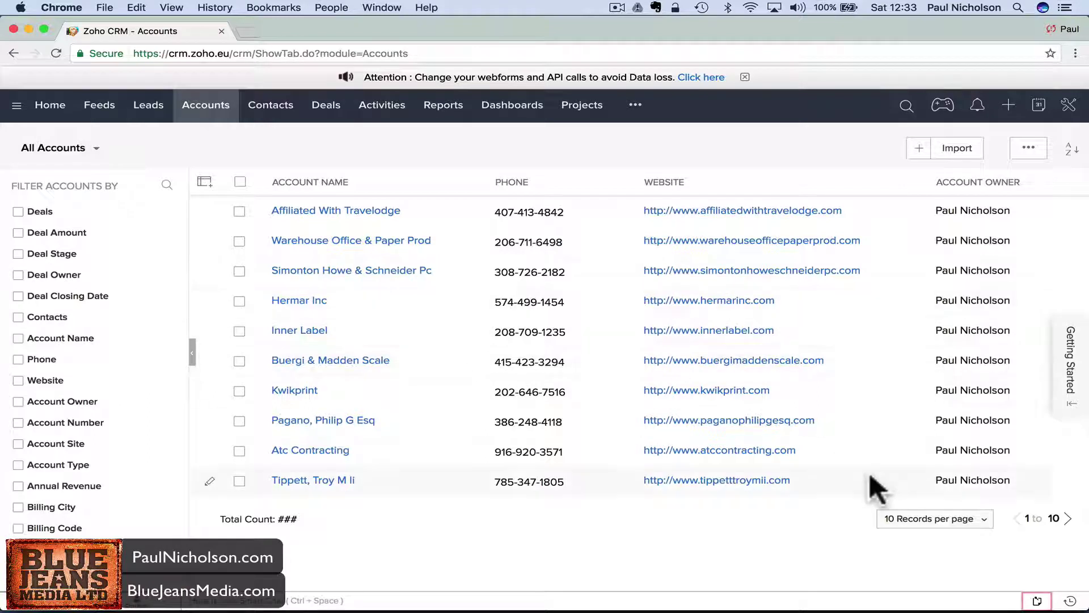
{"action": "left_click", "coordinate": [899, 520]}
{"action": "left_click", "coordinate": [899, 565]}
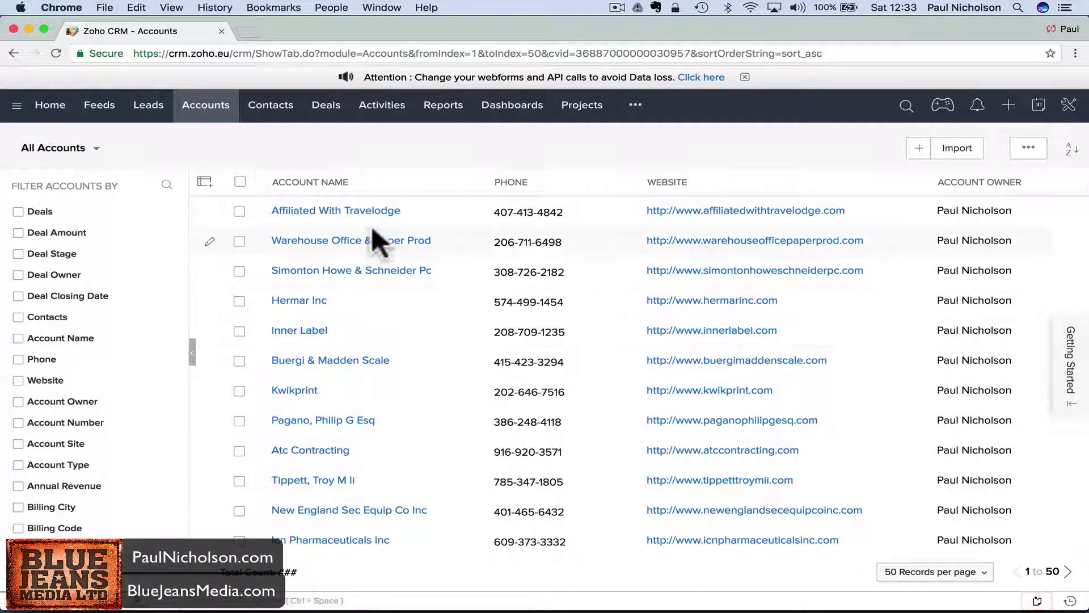
Step: Check that the Affiliated With Travelodge account has no contacts, then go to Contacts
{"action": "left_click", "coordinate": [370, 211]}
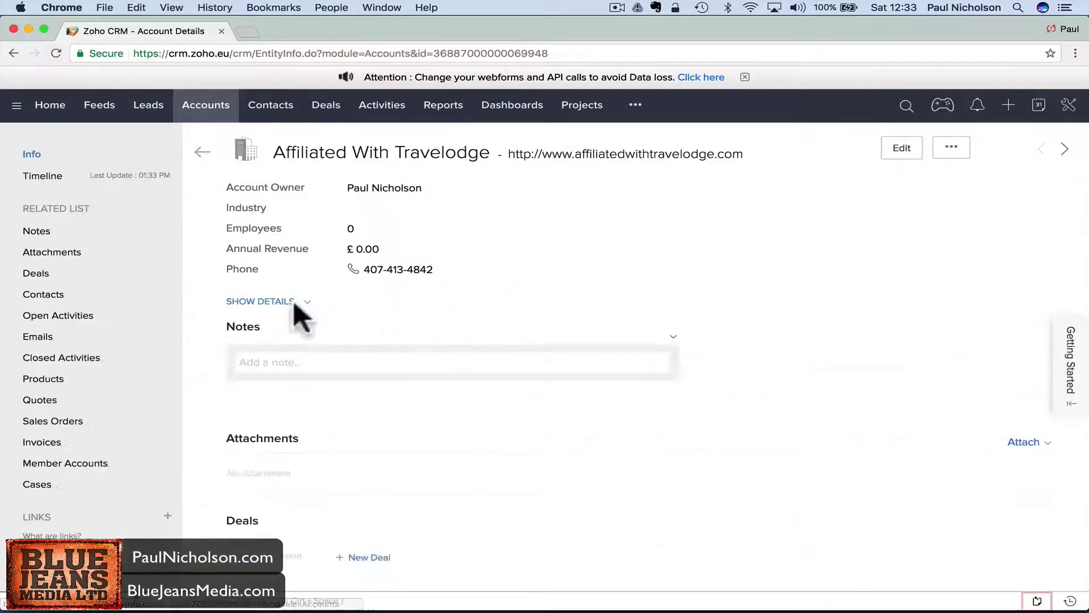
{"action": "left_click", "coordinate": [59, 295]}
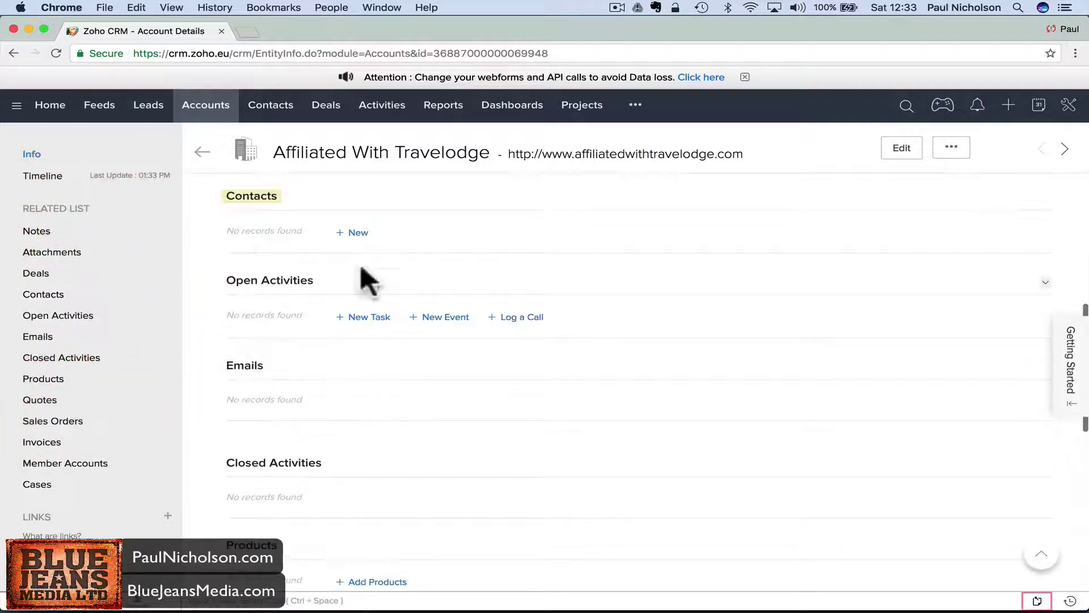
{"action": "left_click", "coordinate": [264, 110]}
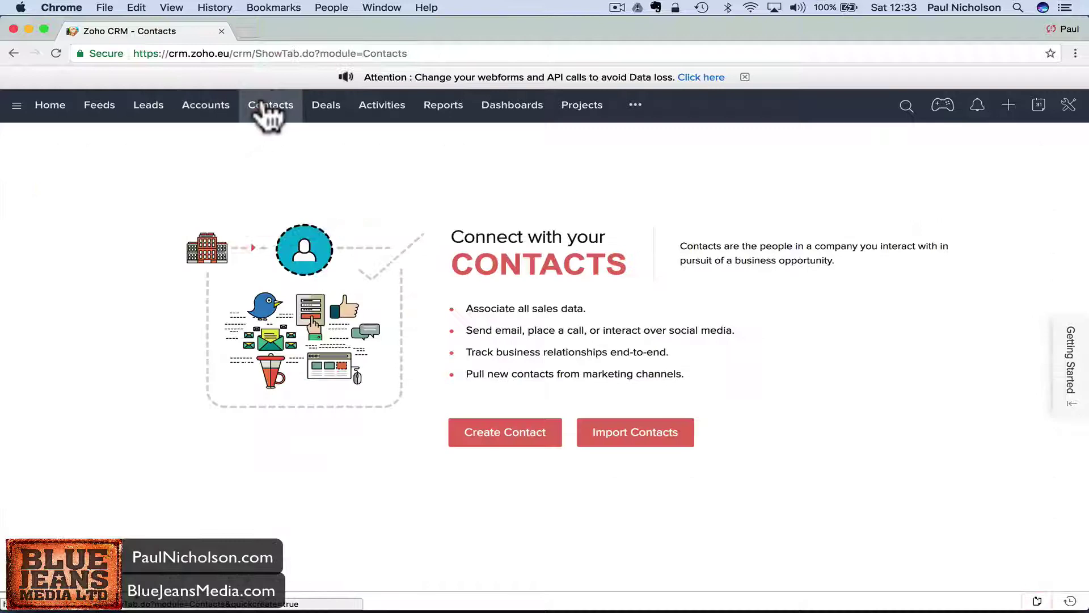
Step: Start a contacts import with us-500.csv as the upload file
{"action": "left_click", "coordinate": [624, 437]}
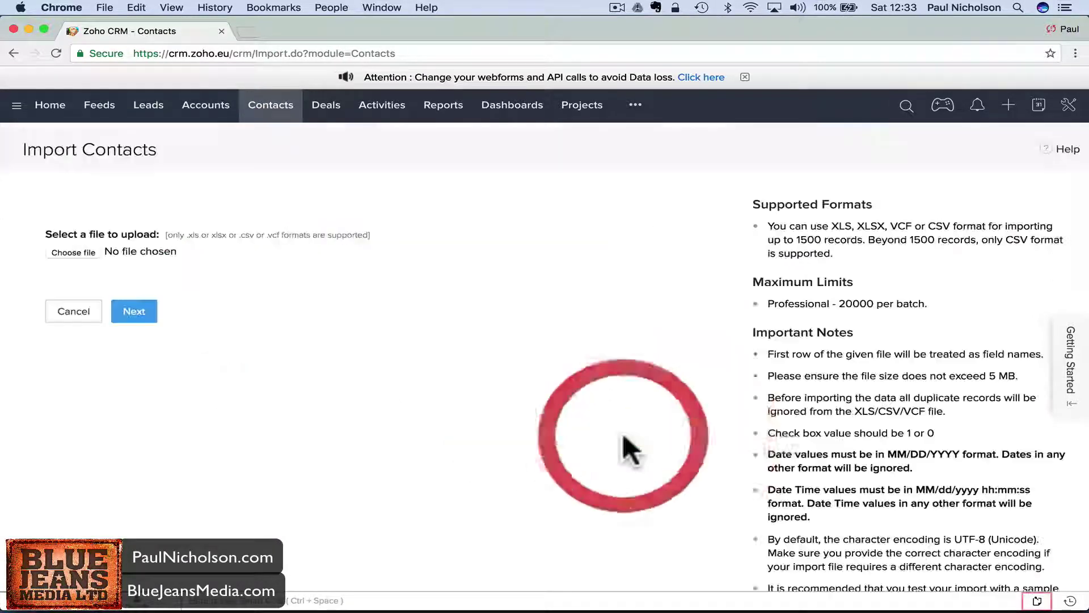
{"action": "left_click", "coordinate": [74, 252]}
{"action": "left_click", "coordinate": [492, 179]}
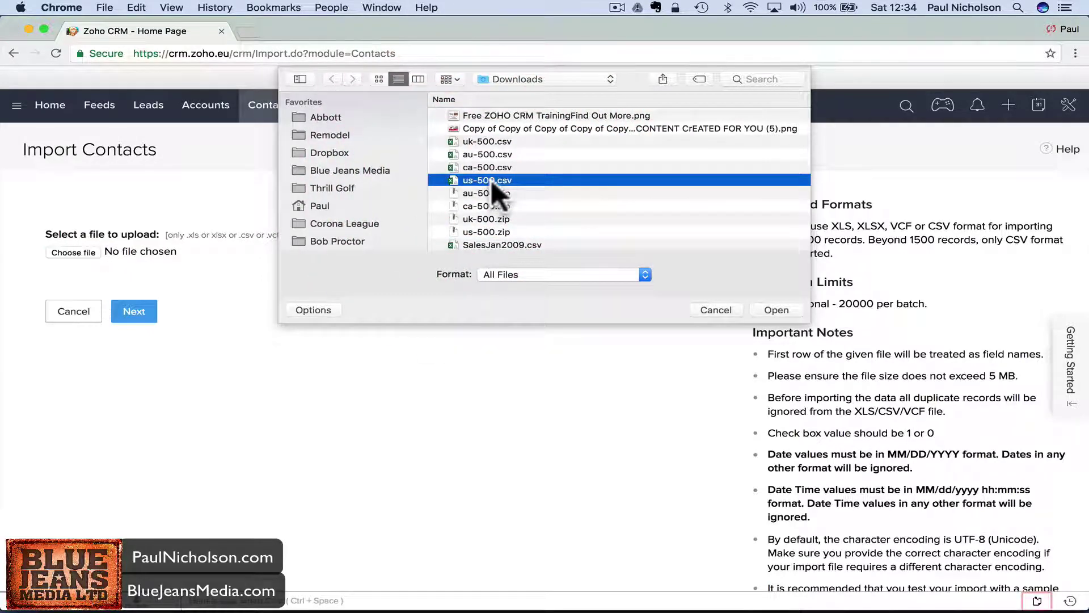
{"action": "double_click", "coordinate": [491, 179]}
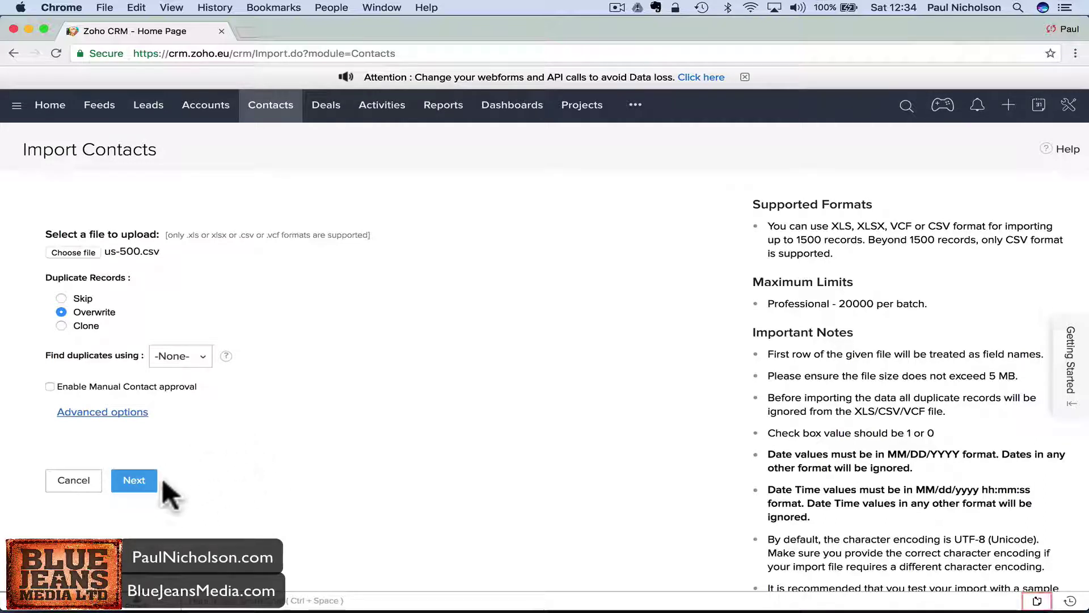
Step: Overwrite duplicate contacts matched by Email and accept the warnings to upload
{"action": "left_click", "coordinate": [136, 483]}
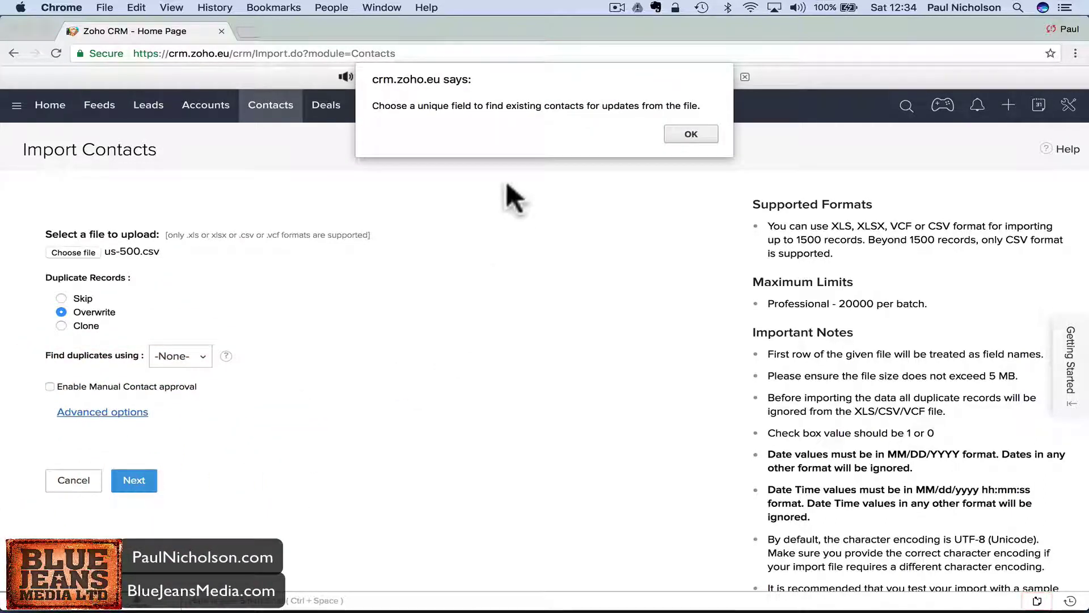
{"action": "left_click", "coordinate": [688, 135]}
{"action": "left_click", "coordinate": [191, 356]}
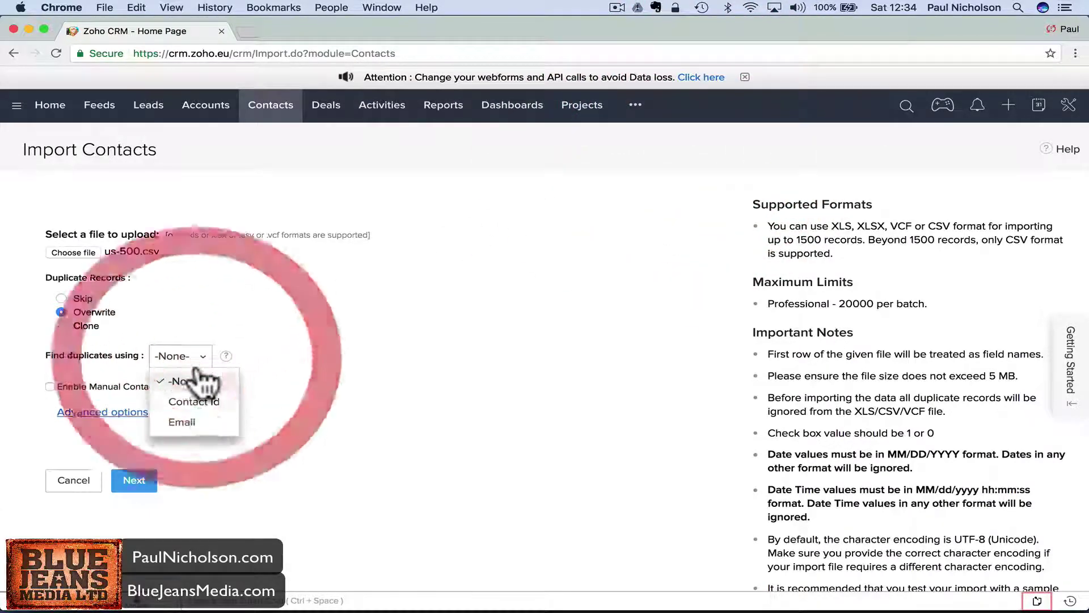
{"action": "left_click", "coordinate": [195, 422]}
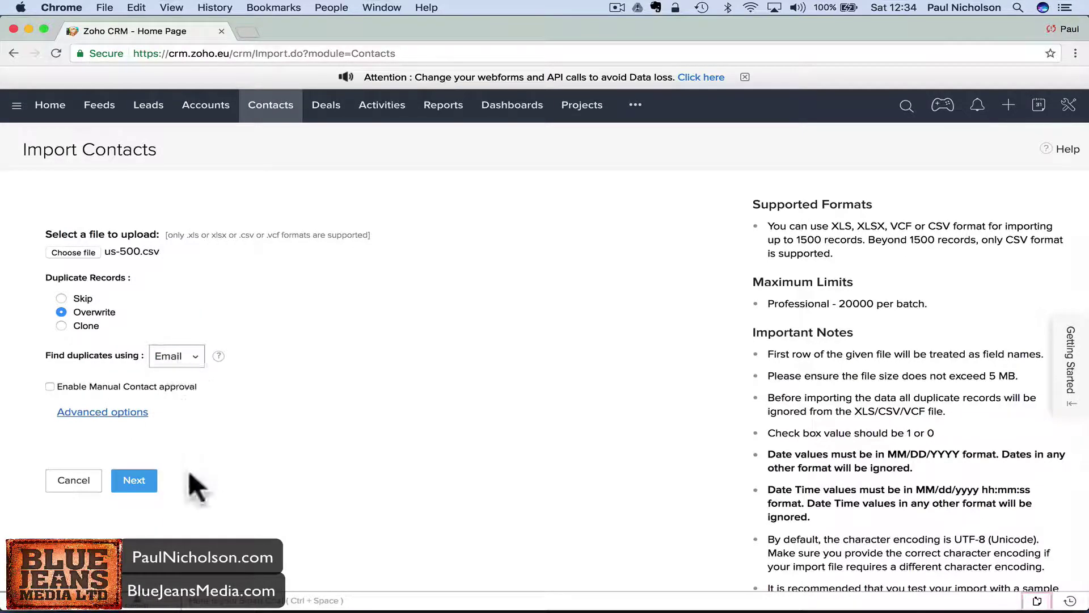
{"action": "left_click", "coordinate": [134, 480]}
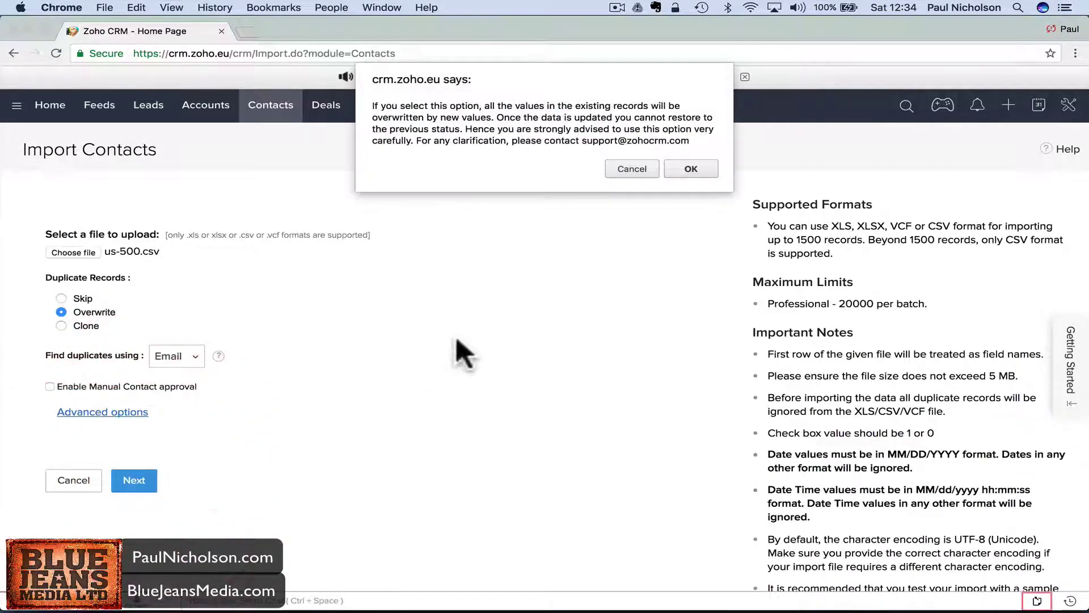
{"action": "left_click", "coordinate": [690, 166]}
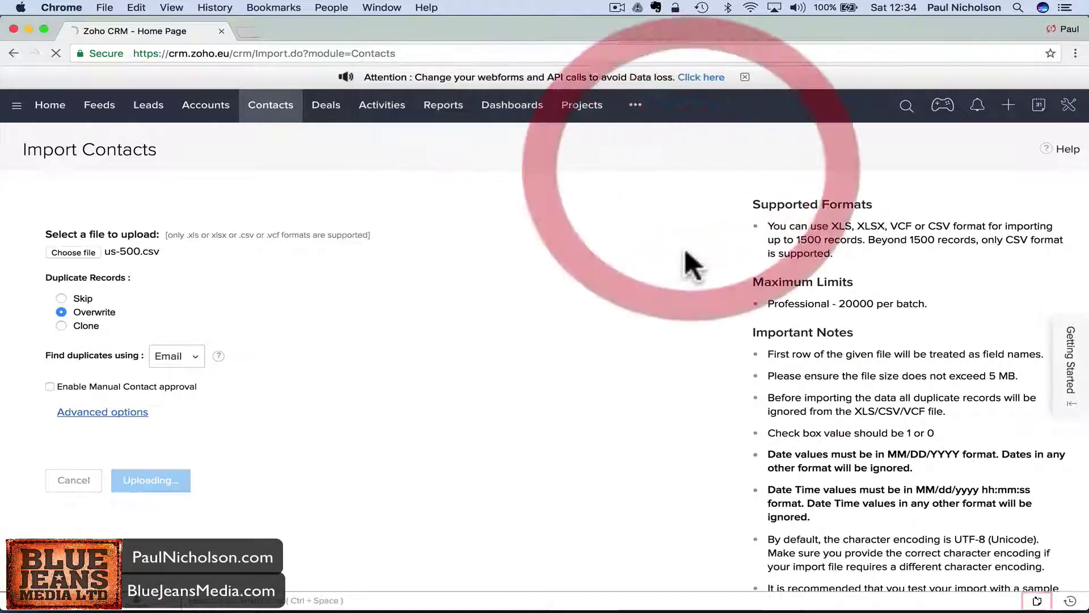
Step: Map Account Name to company_name and Phone to phone1, leaving Title unmapped
{"action": "scroll", "coordinate": [690, 265], "scroll_direction": "down", "scroll_amount": 10}
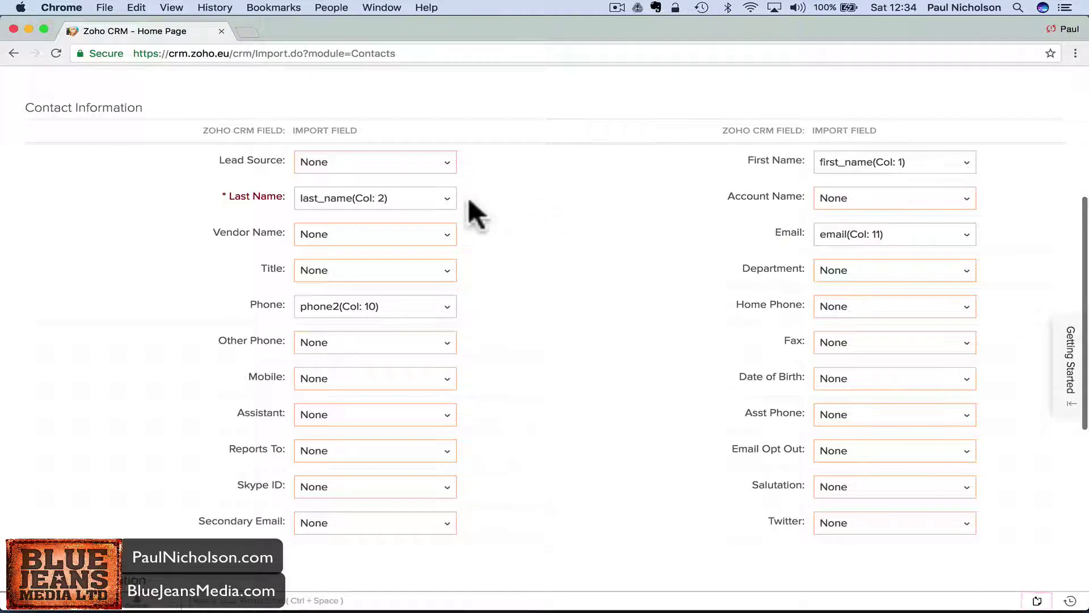
{"action": "left_click", "coordinate": [840, 202]}
{"action": "left_click", "coordinate": [866, 301]}
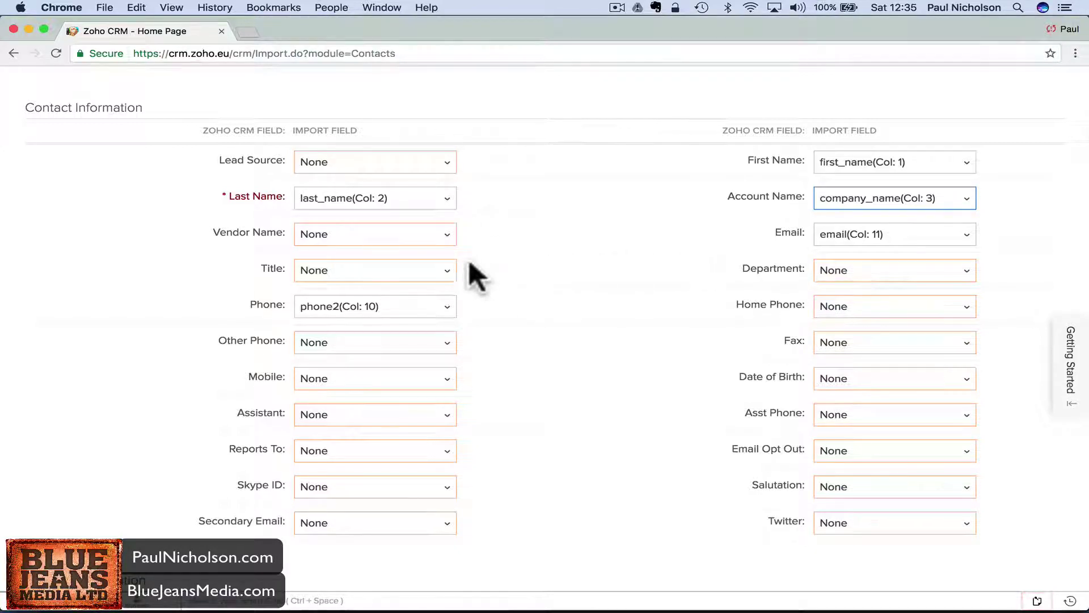
{"action": "left_click", "coordinate": [451, 278]}
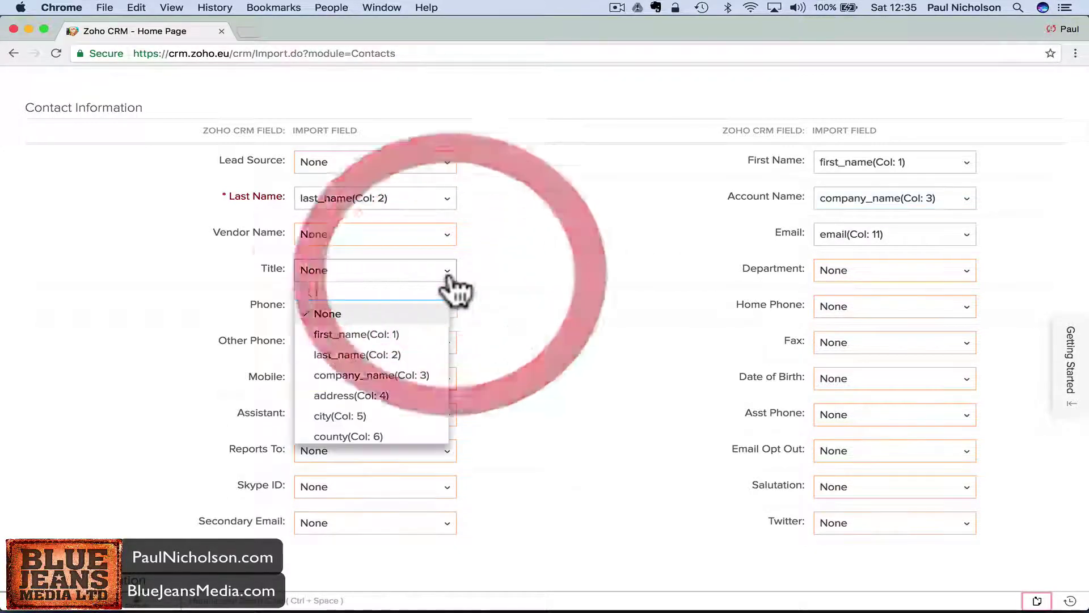
{"action": "left_click", "coordinate": [452, 278]}
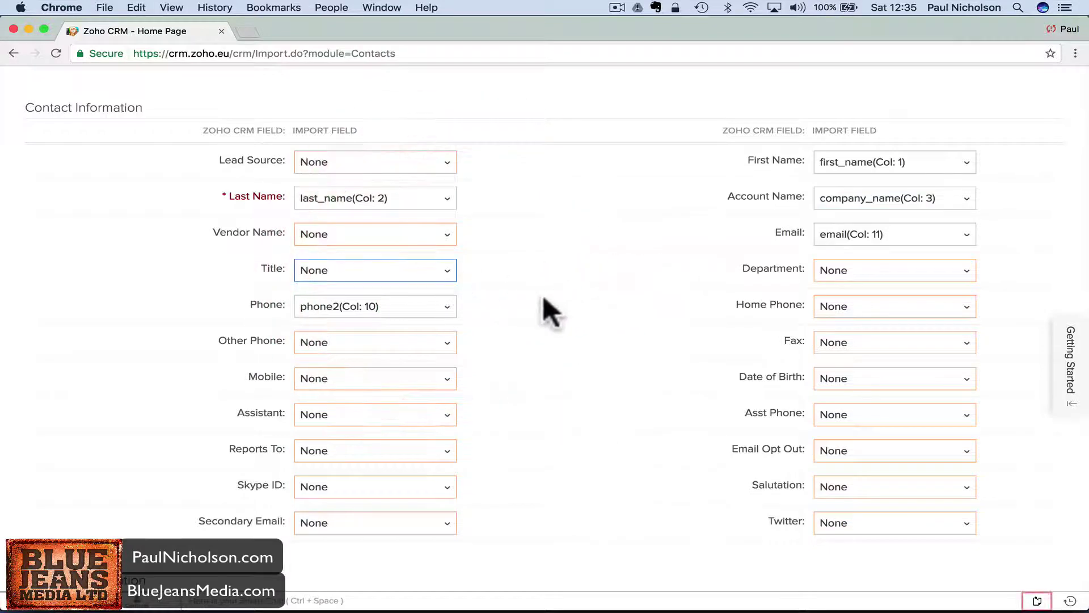
{"action": "left_click", "coordinate": [449, 309]}
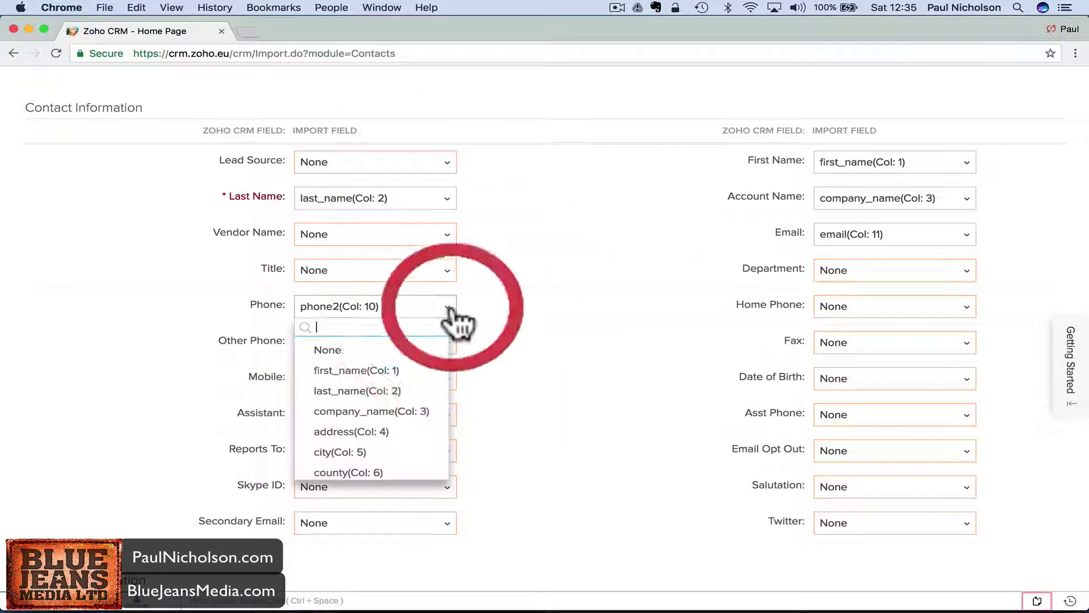
{"action": "scroll", "coordinate": [420, 399], "scroll_direction": "down", "scroll_amount": 5}
{"action": "left_click", "coordinate": [409, 405]}
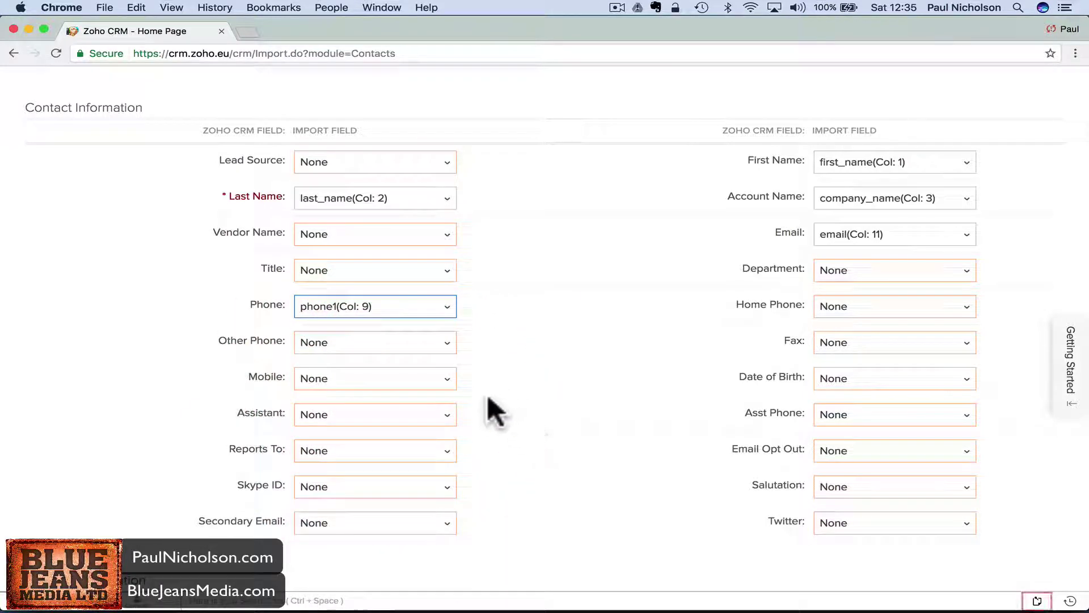
Step: Map Other Phone to phone2 and Mailing Street to address (Col: 4)
{"action": "left_click", "coordinate": [446, 344]}
{"action": "scroll", "coordinate": [418, 470], "scroll_direction": "down", "scroll_amount": 3}
{"action": "left_click", "coordinate": [416, 469]}
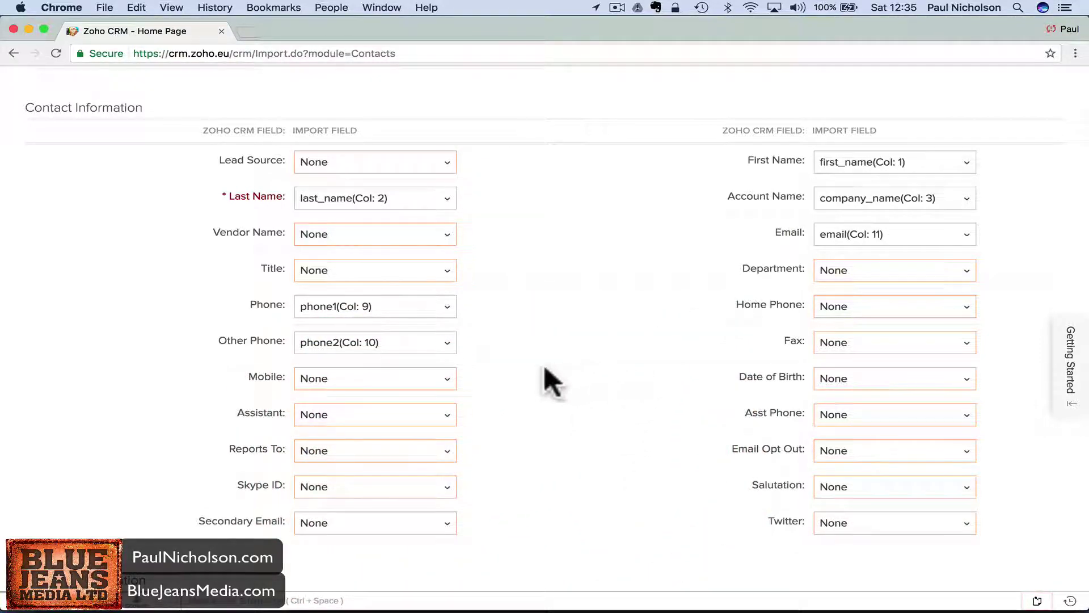
{"action": "scroll", "coordinate": [513, 403], "scroll_direction": "down", "scroll_amount": 2}
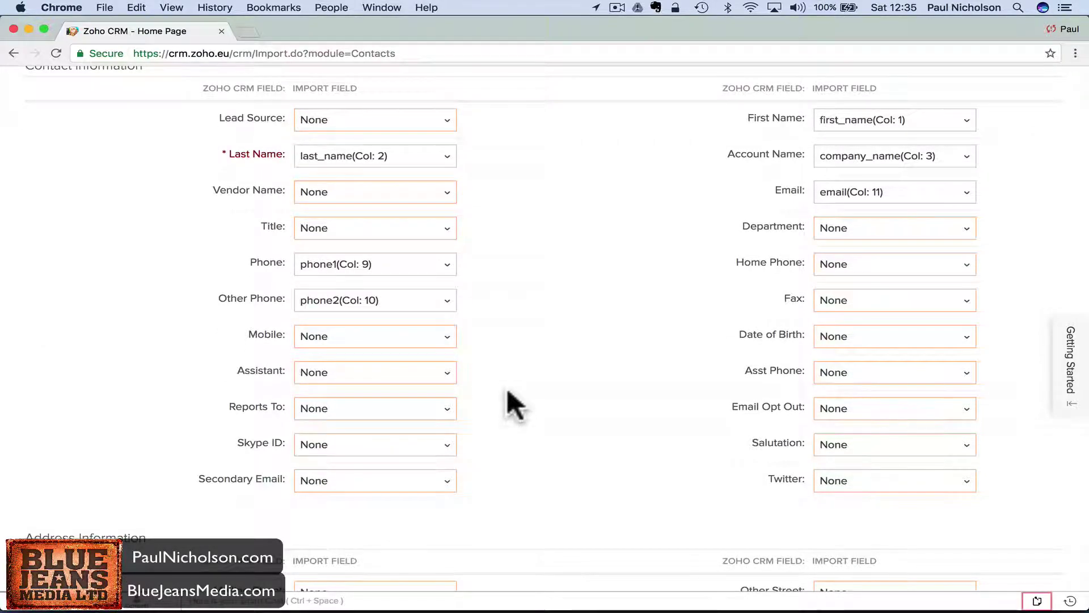
{"action": "scroll", "coordinate": [513, 404], "scroll_direction": "down", "scroll_amount": 3}
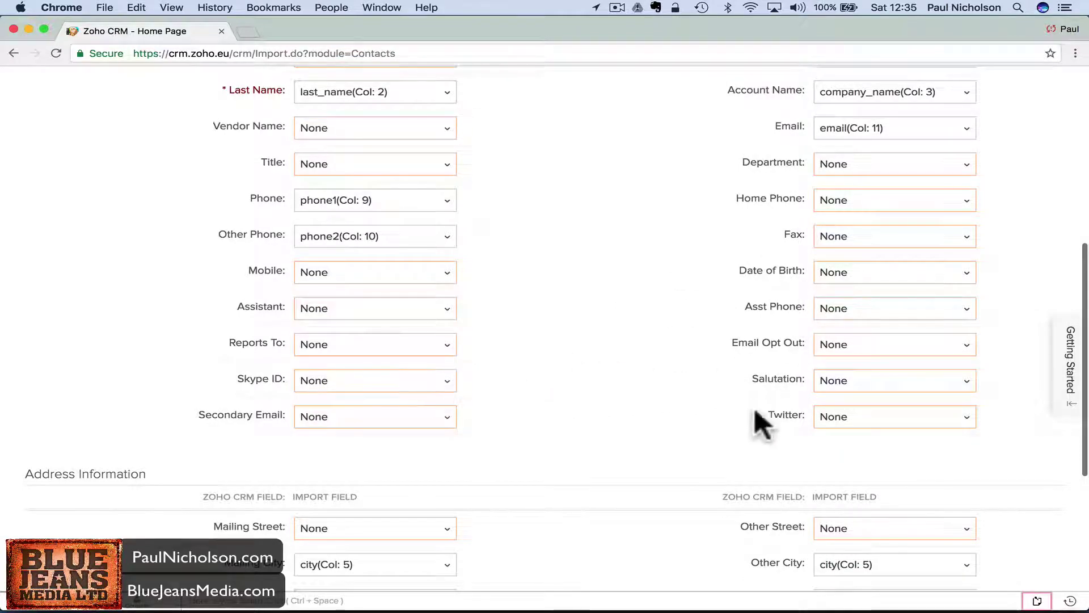
{"action": "scroll", "coordinate": [528, 417], "scroll_direction": "down", "scroll_amount": 5}
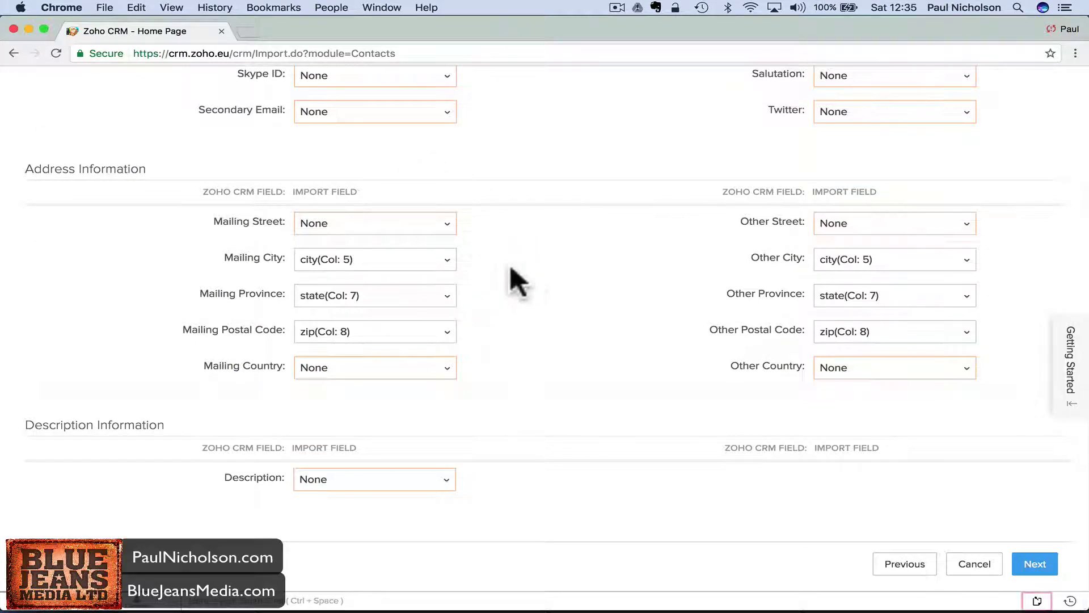
{"action": "left_click", "coordinate": [444, 233]}
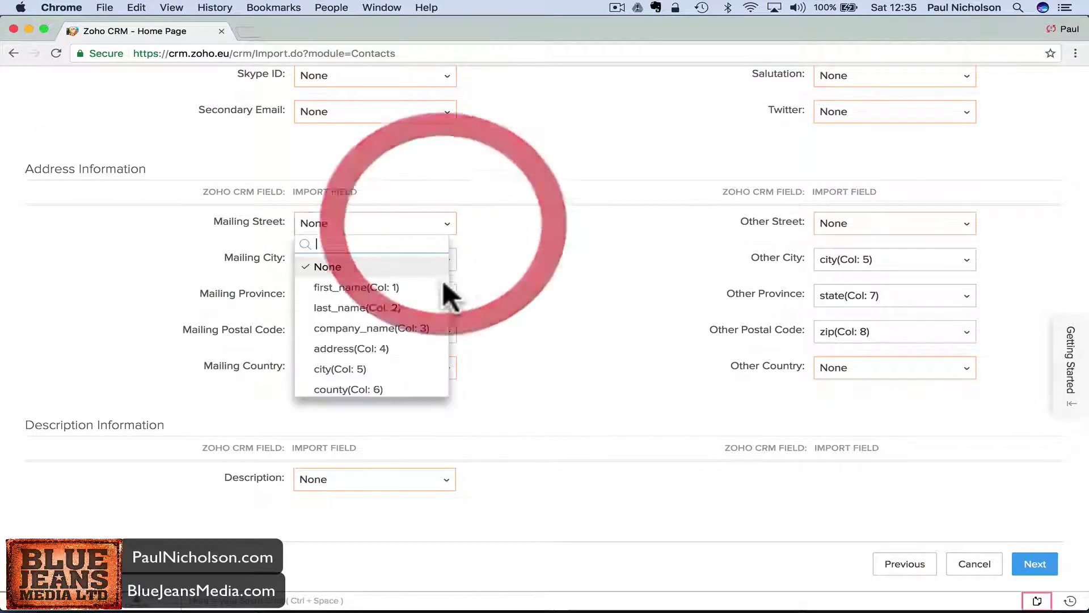
{"action": "left_click", "coordinate": [406, 348]}
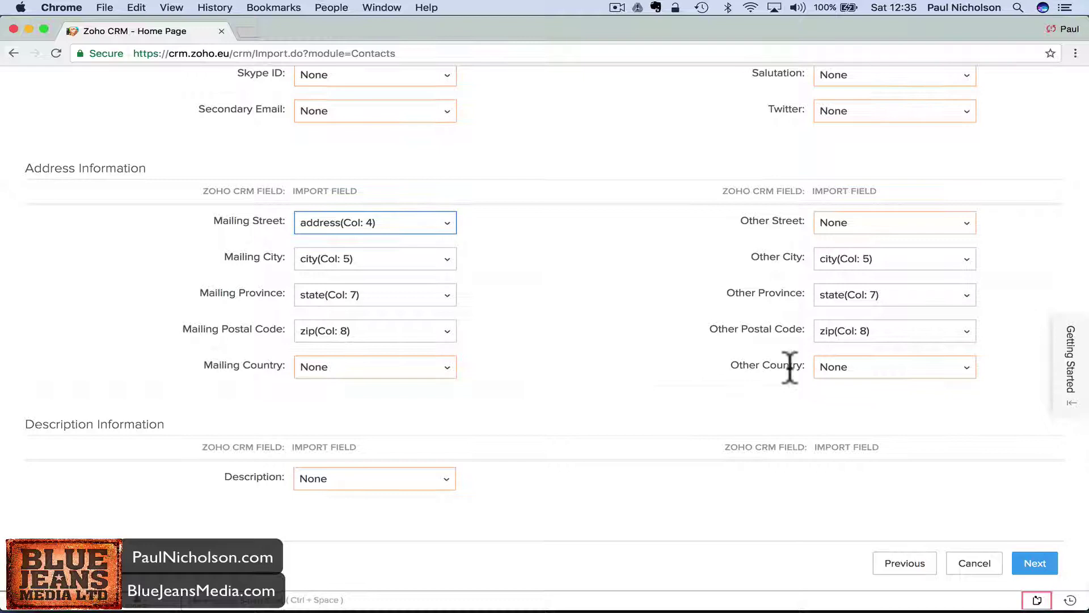
Step: Import the contacts despite unmapped columns and close the 500-added summary
{"action": "left_click", "coordinate": [1034, 563]}
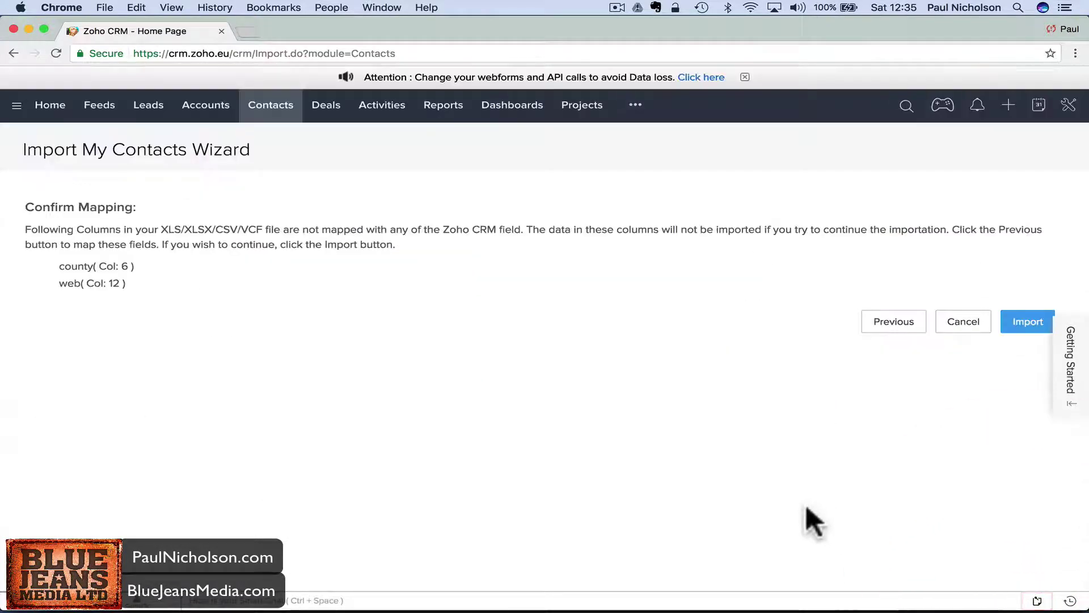
{"action": "left_click", "coordinate": [1027, 321]}
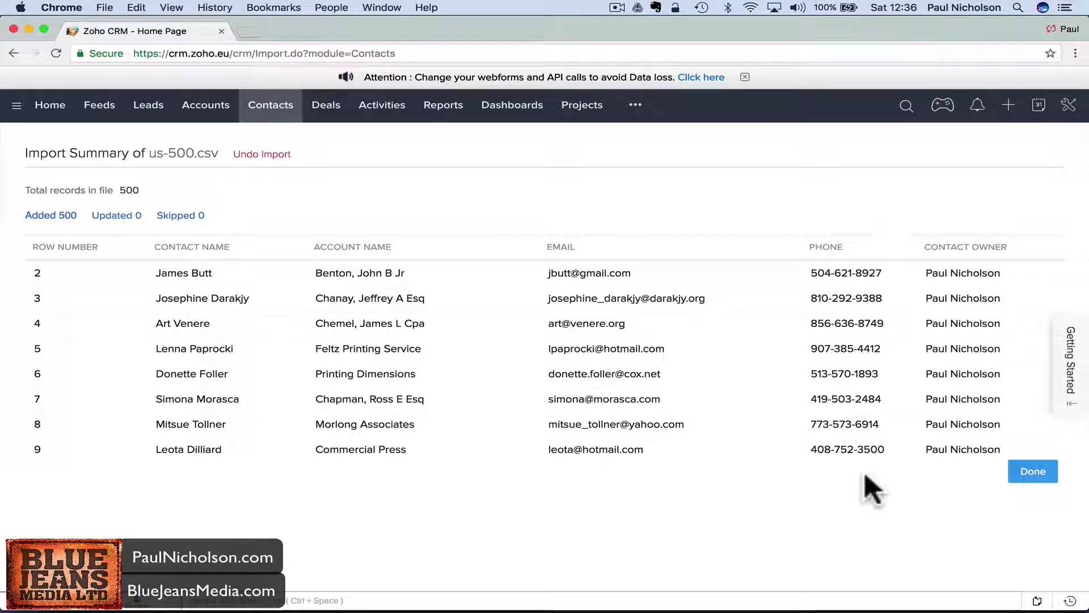
{"action": "left_click", "coordinate": [1032, 470]}
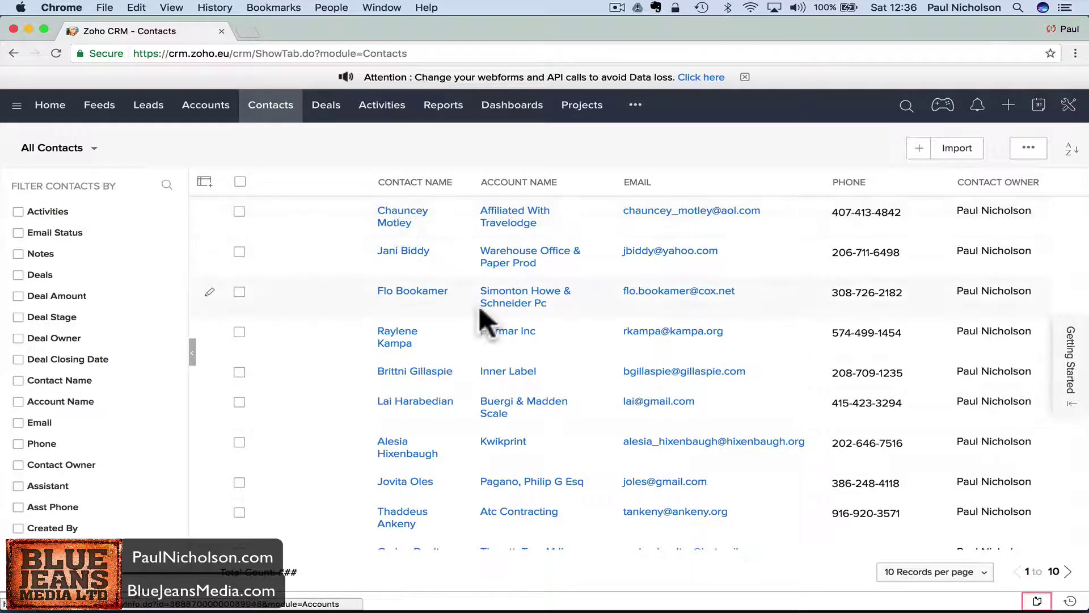
Step: Open an imported contact, then the Hermar Inc account, and review its Contacts related list
{"action": "left_click", "coordinate": [414, 291]}
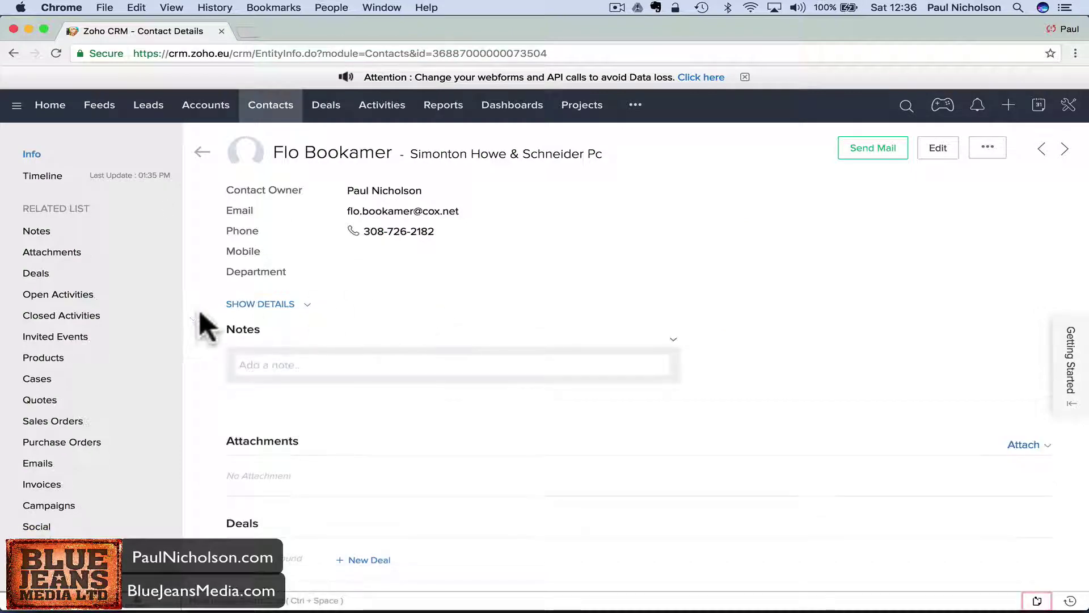
{"action": "left_click", "coordinate": [207, 110]}
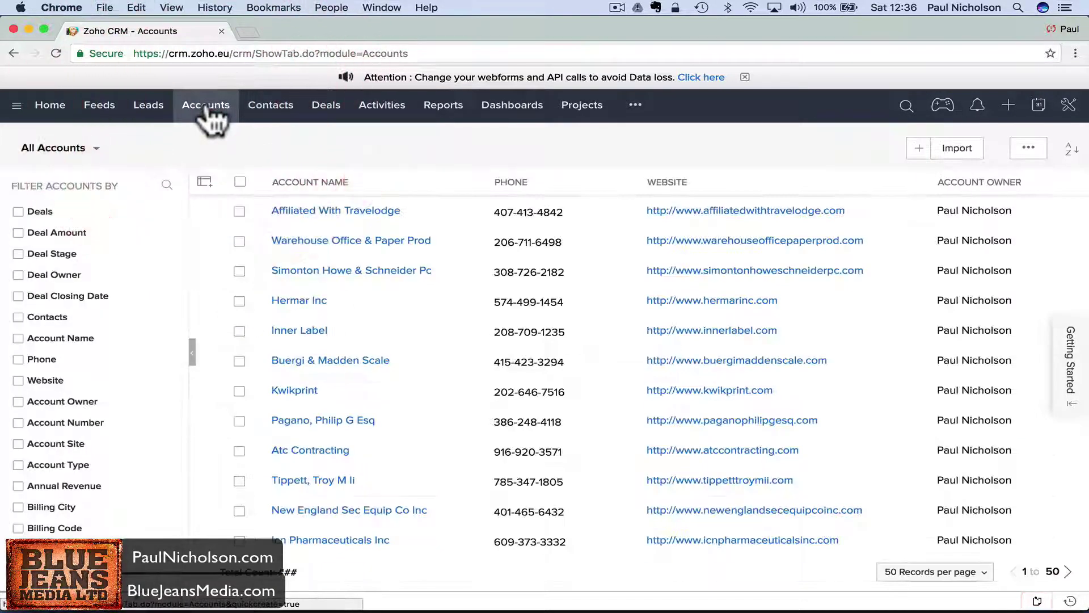
{"action": "left_click", "coordinate": [316, 302]}
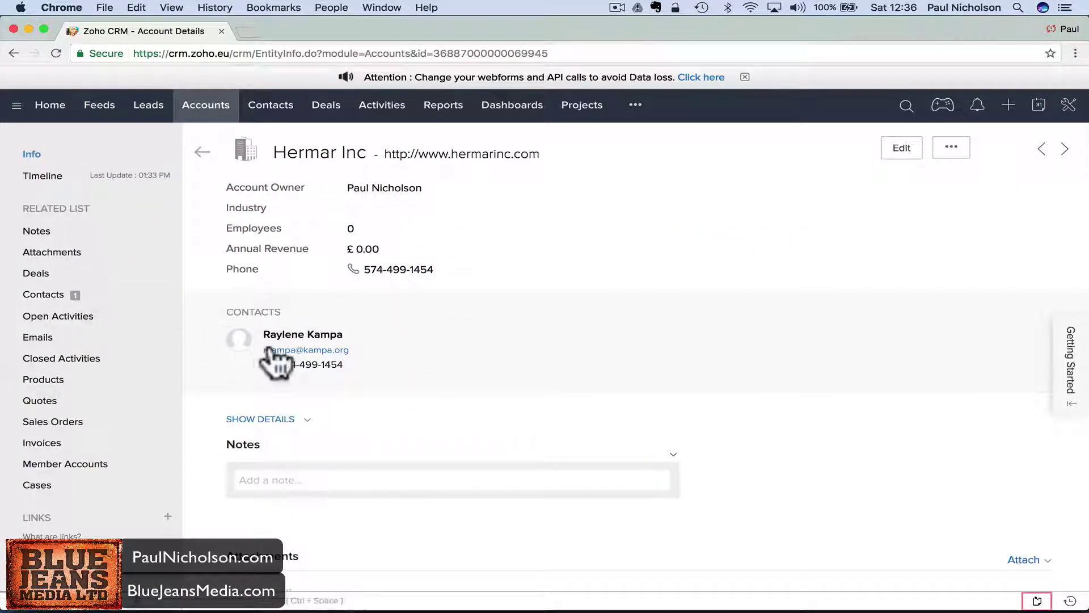
{"action": "left_click", "coordinate": [60, 298]}
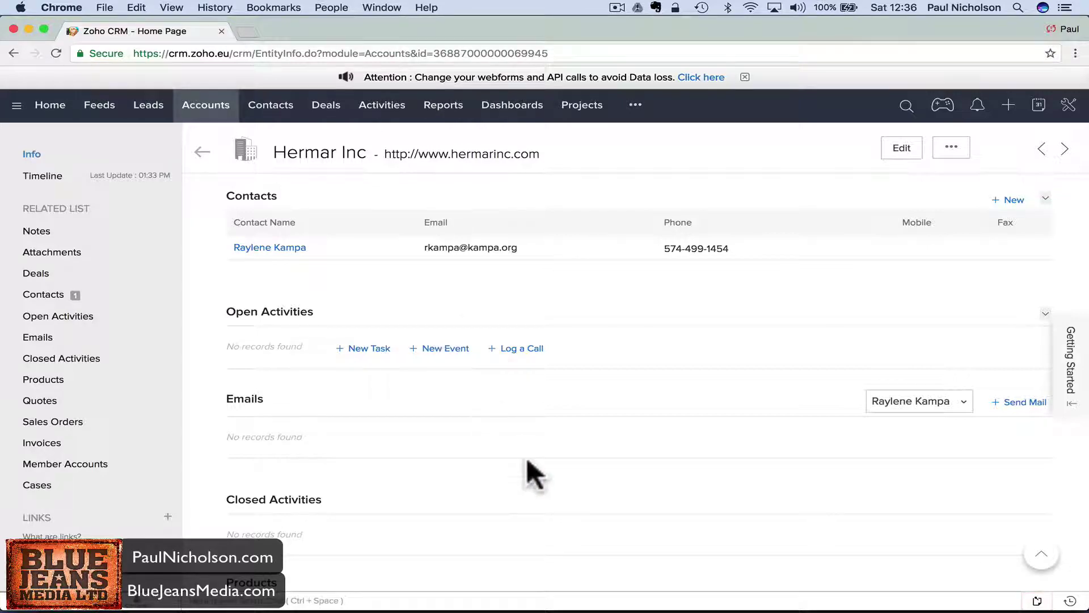
{"action": "scroll", "coordinate": [528, 469], "scroll_direction": "down", "scroll_amount": 10}
{"action": "scroll", "coordinate": [513, 409], "scroll_direction": "up", "scroll_amount": 10}
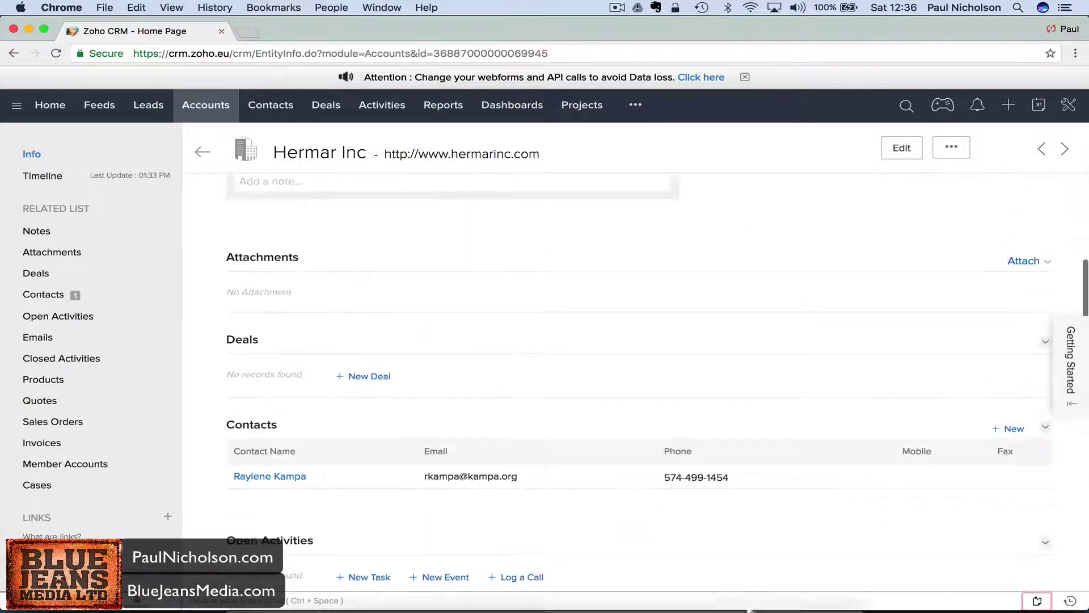
Step: Glance at the source spreadsheet in Excel, then go back to the Hermar Inc account page
{"action": "left_click", "coordinate": [718, 603]}
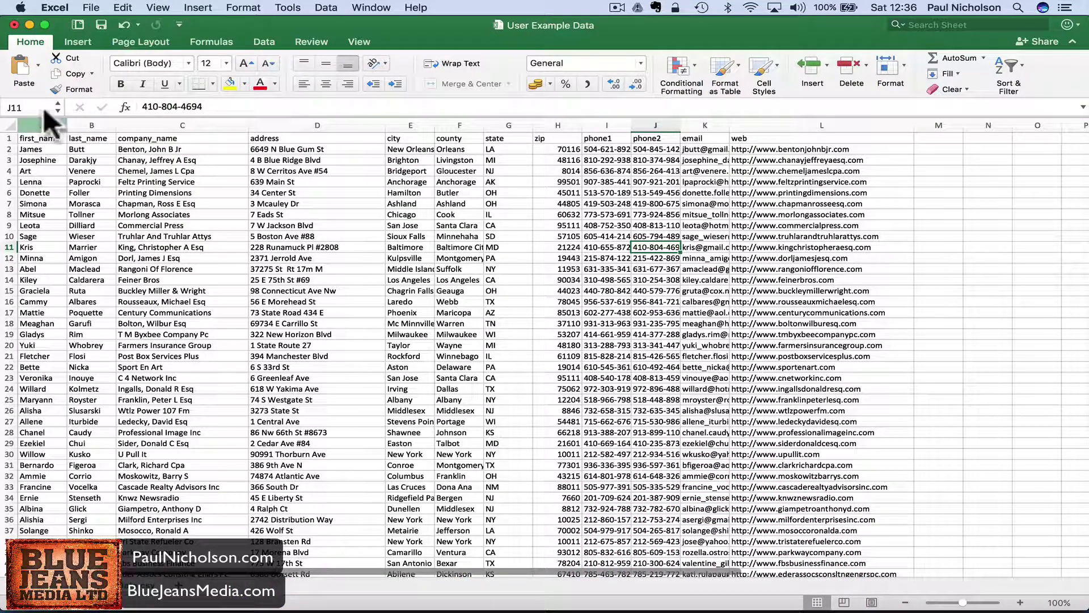
{"action": "left_click", "coordinate": [28, 25]}
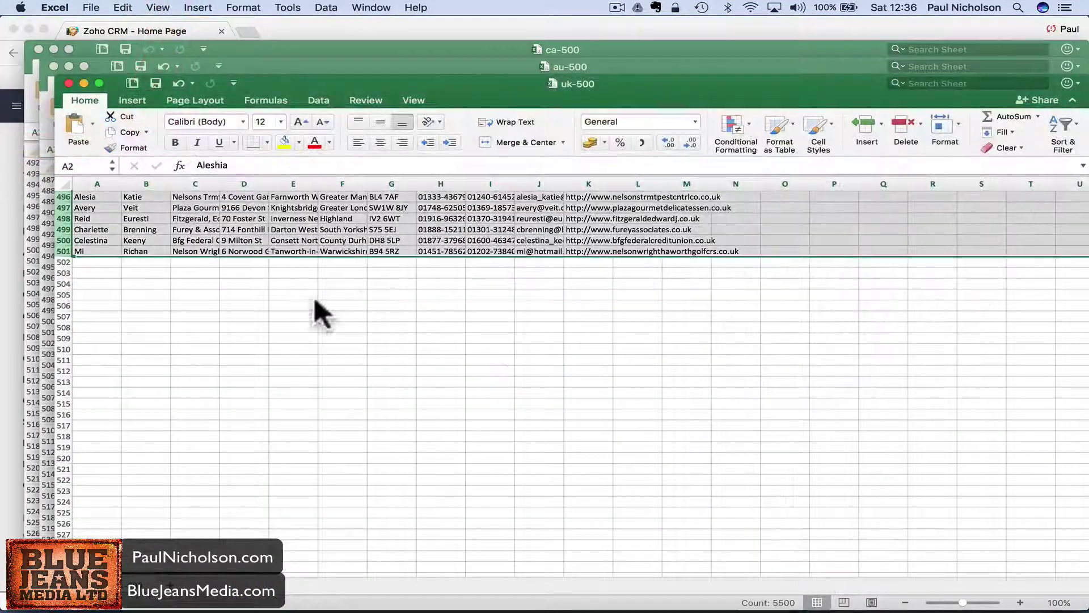
{"action": "left_click", "coordinate": [23, 227]}
{"action": "scroll", "coordinate": [460, 278], "scroll_direction": "up", "scroll_amount": 5}
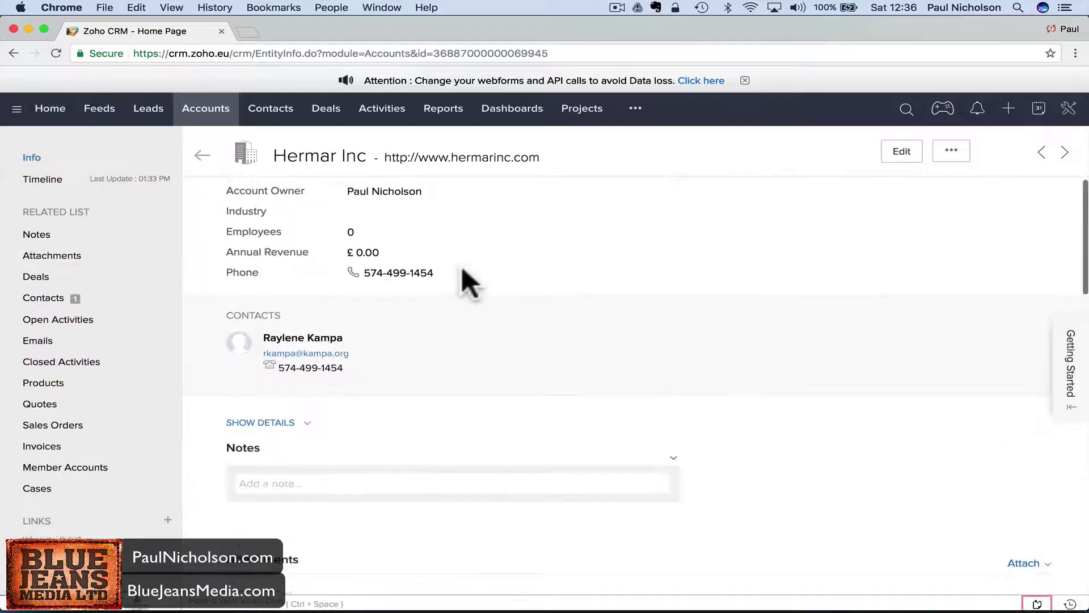